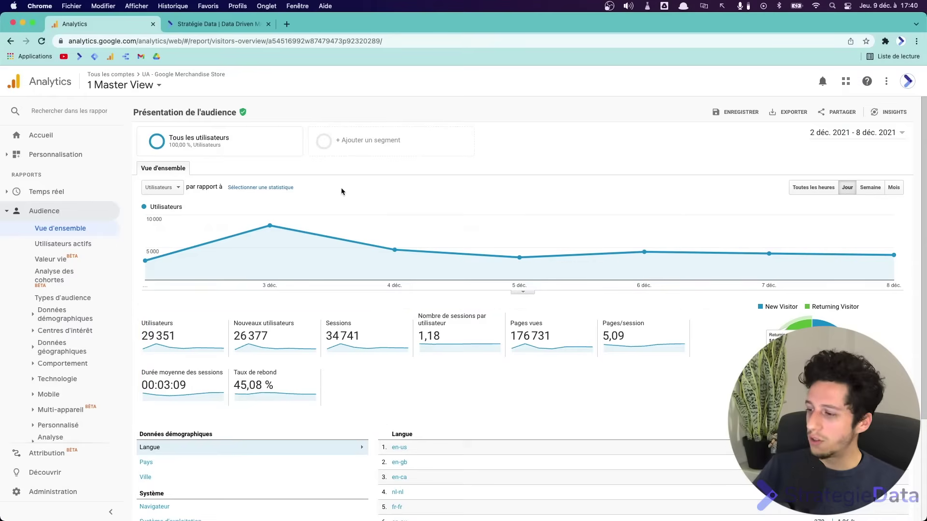
Open the property's tracking code information and examine the Global Site Tag (gtag.js) snippet.
mouse_move(268, 228)
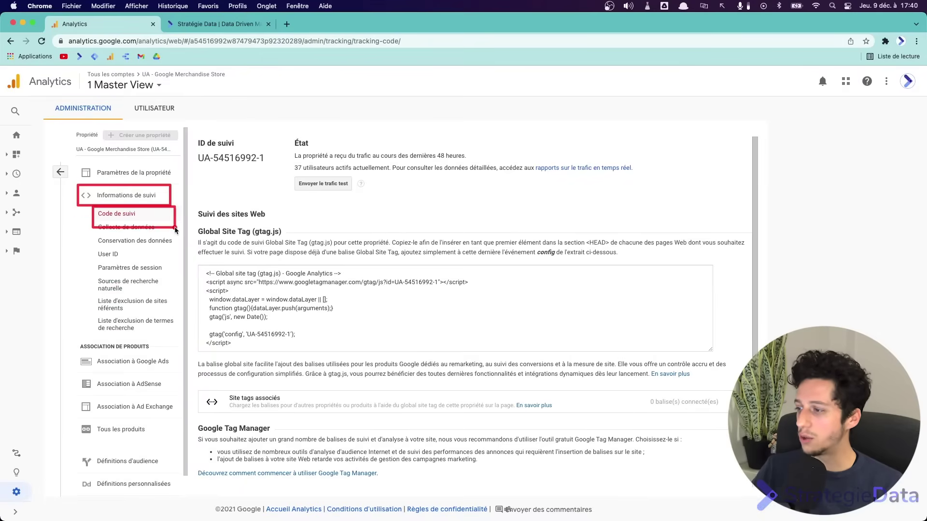
left_click_drag(196, 261, 496, 357)
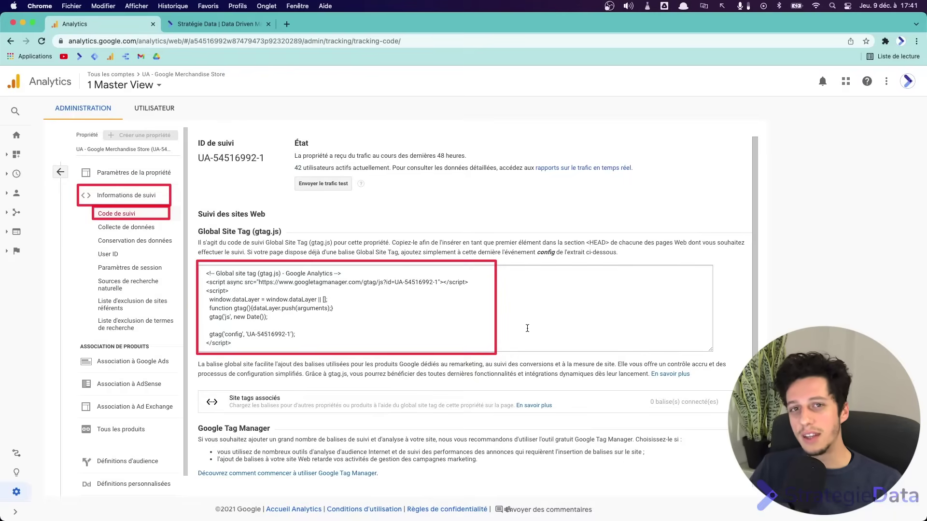
Open the Formations page on the Stratégie Data website and show the developer console beside it.
left_click(208, 24)
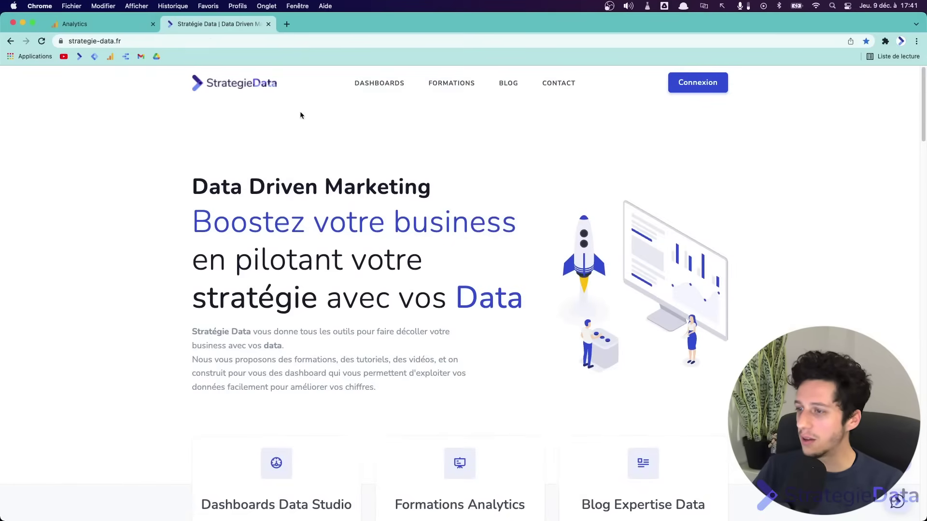
left_click(385, 85)
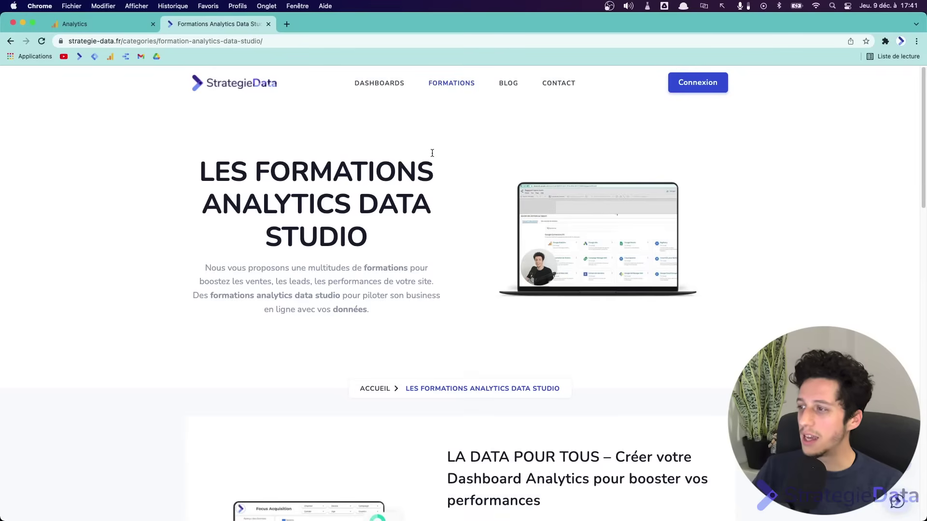
key("super+alt+j")
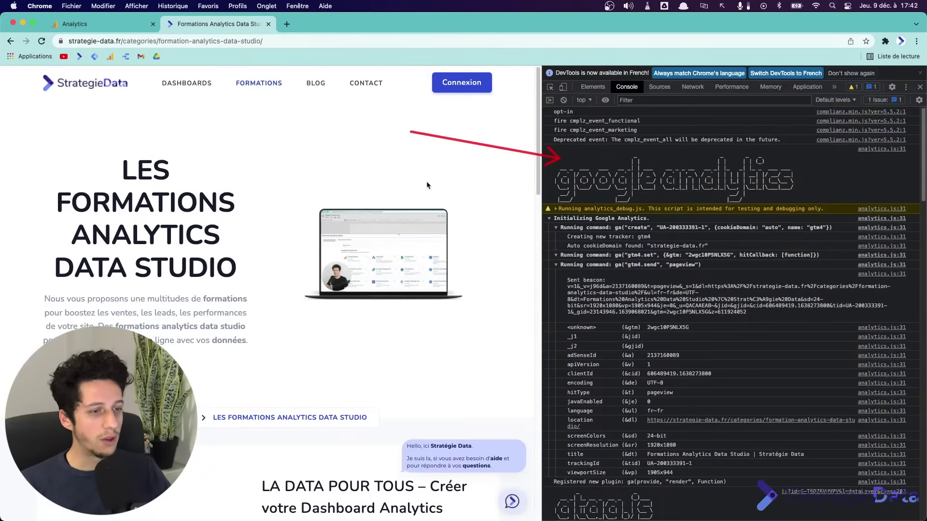
Check the Google Analytics Debugger extension and examine the pageview hit's language, location, screen resolution and title in the console.
left_click(885, 41)
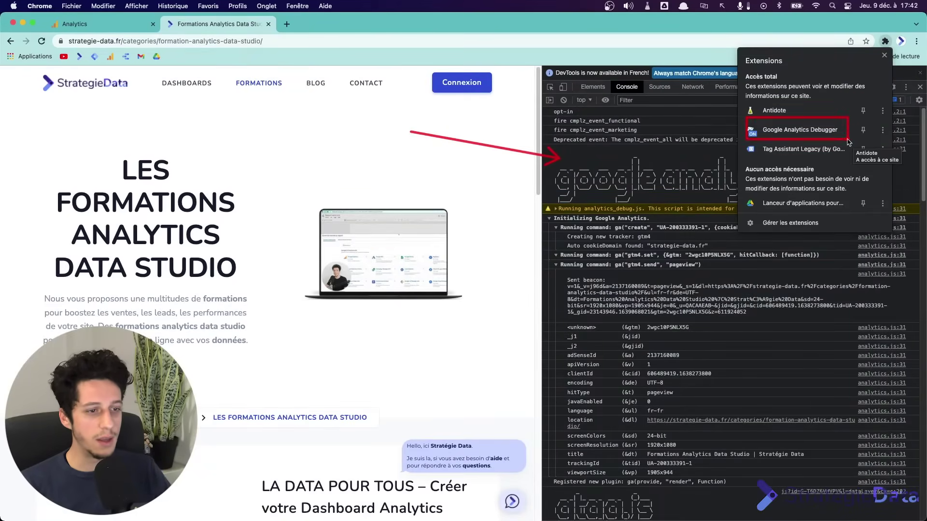
left_click(505, 205)
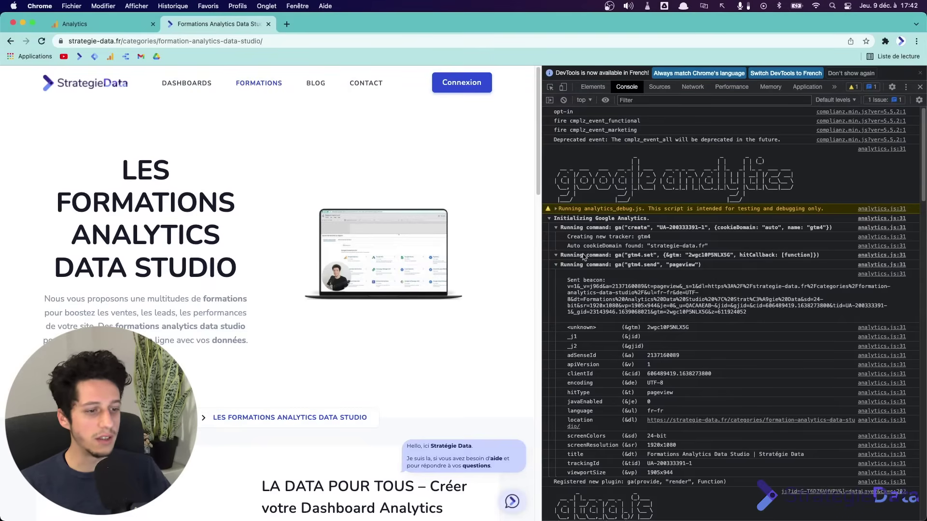
scroll(585, 256, "down", 4)
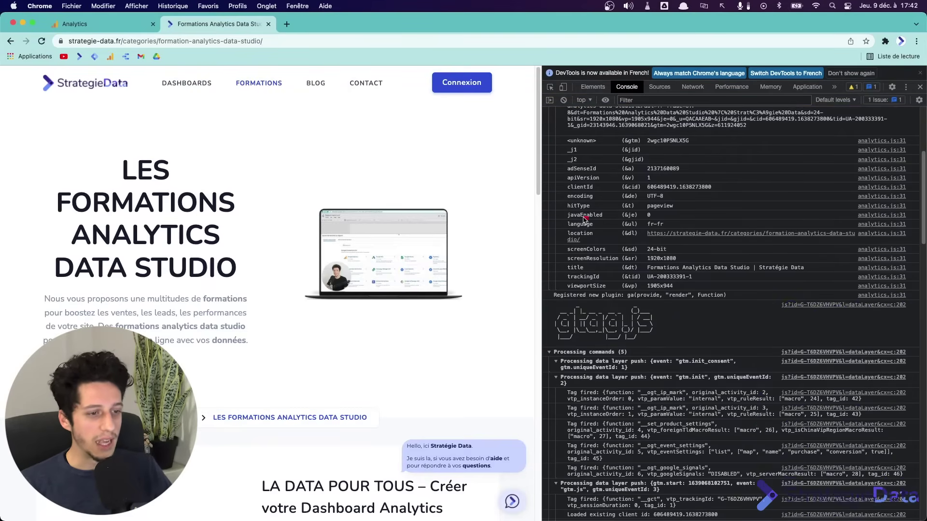
left_click_drag(560, 220, 671, 231)
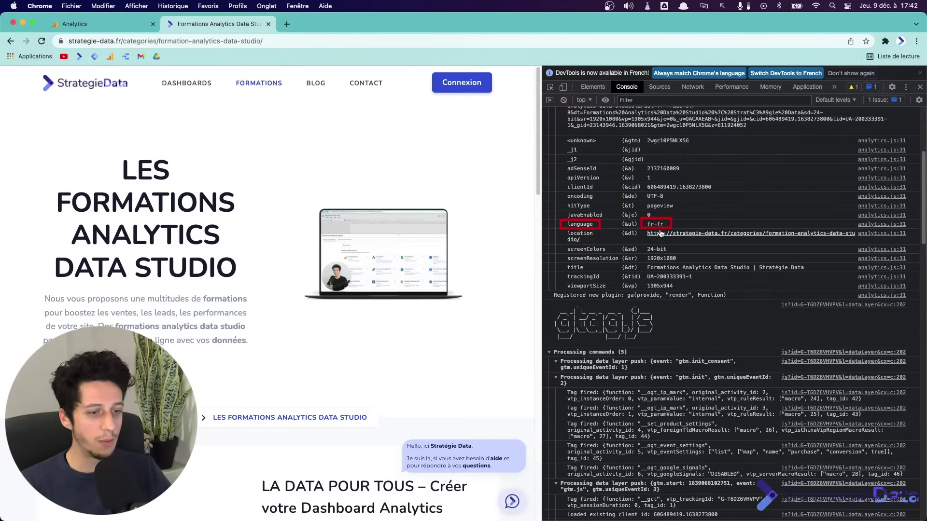
mouse_move(564, 227)
left_mouse_down()
mouse_move(618, 244)
mouse_move(606, 240)
left_mouse_up()
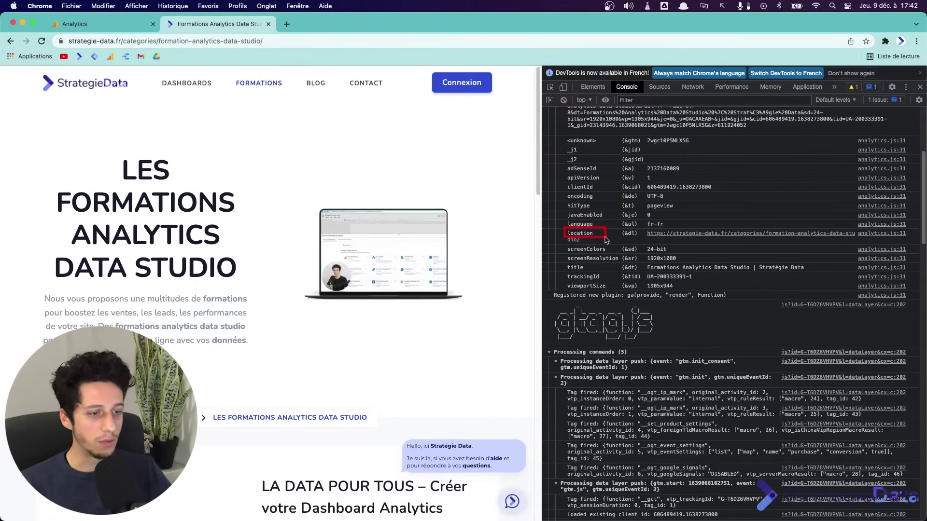
left_click_drag(757, 225, 816, 239)
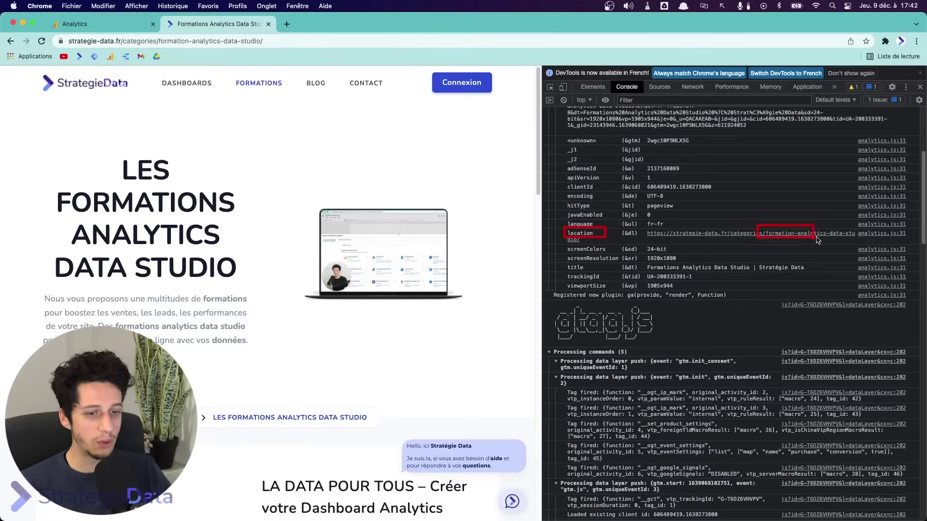
left_click_drag(563, 253, 686, 265)
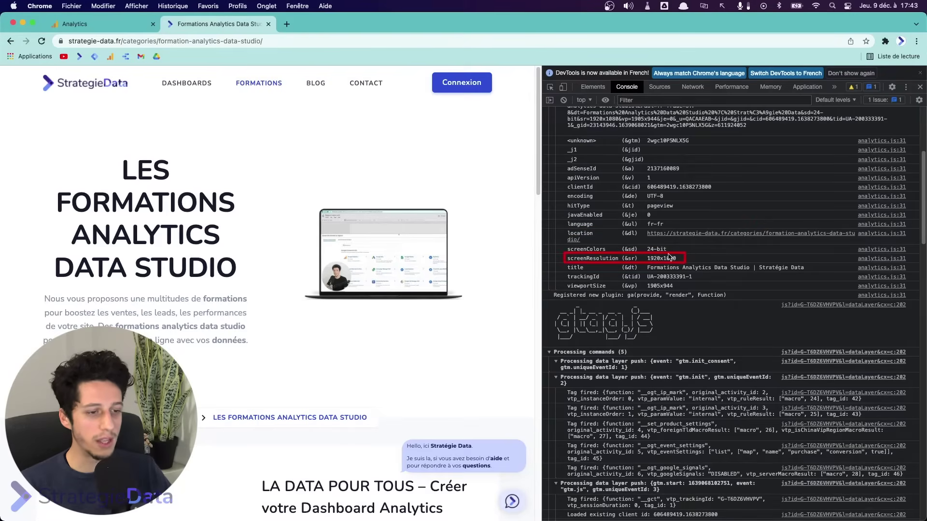
left_click_drag(561, 245, 600, 253)
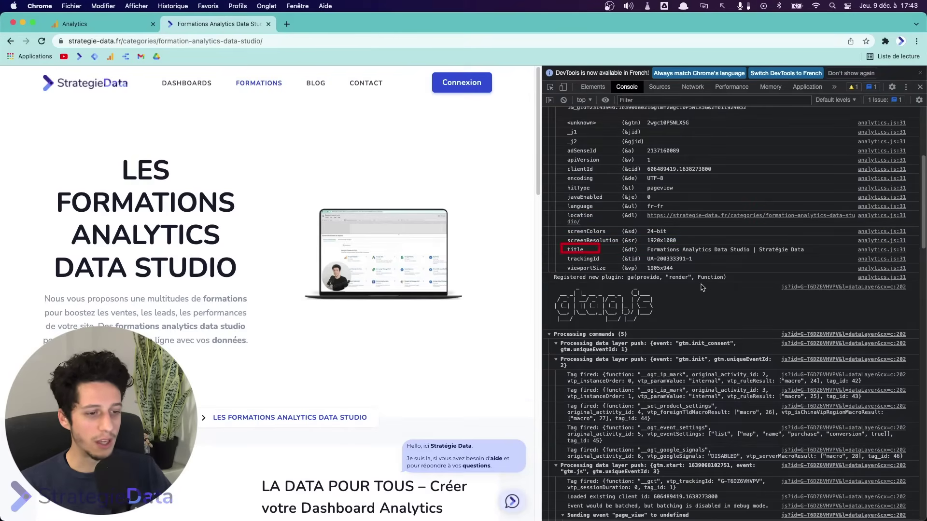
Examine the scroll event hit in the console and look through the course offers on the Formations page.
scroll(700, 251, "down", 10)
key("super+f")
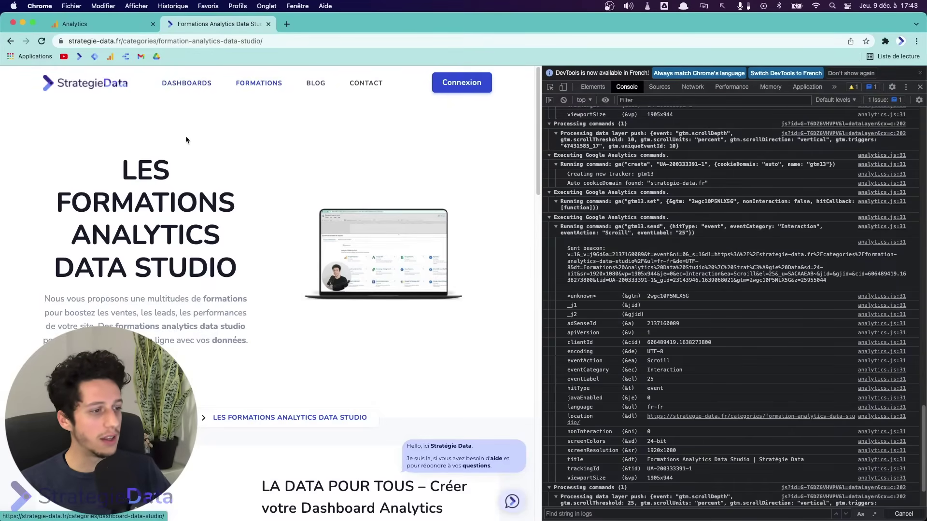
scroll(290, 231, "down", 10)
scroll(290, 235, "down", 5)
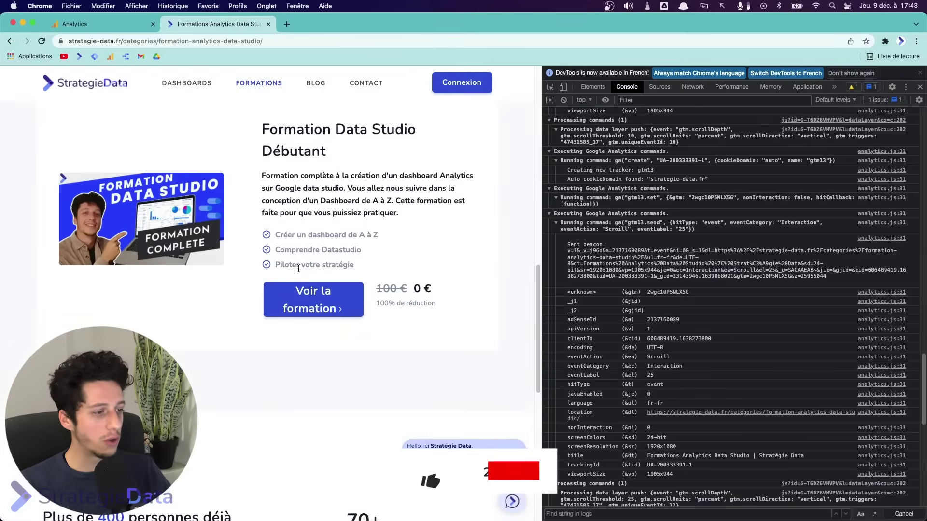
scroll(321, 189, "up", 6)
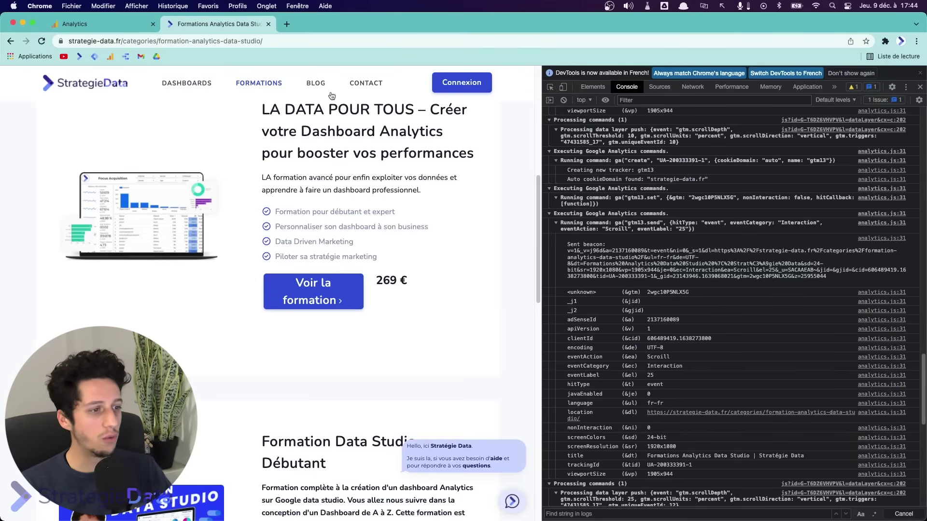
Return to Google Analytics and examine the Organic Search, Referral and Social rows in the acquisition channels report.
left_click(124, 25)
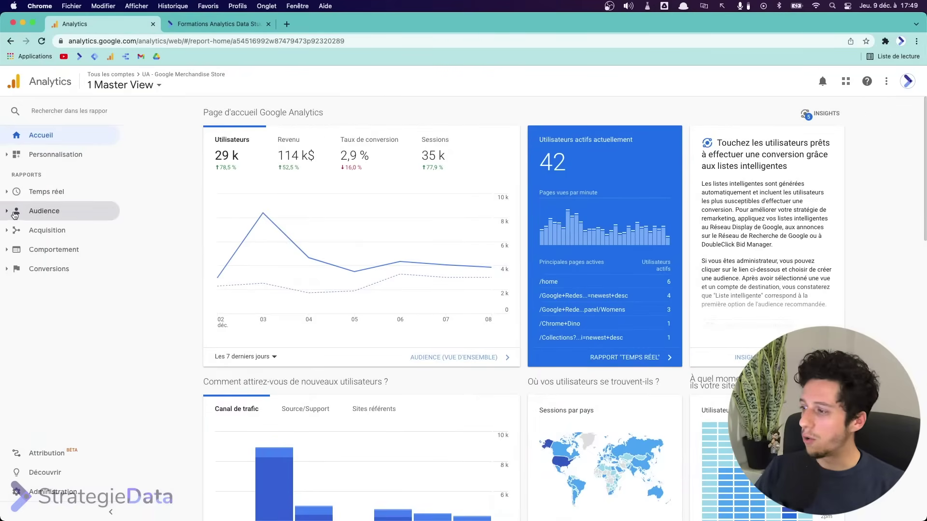
left_click(56, 212)
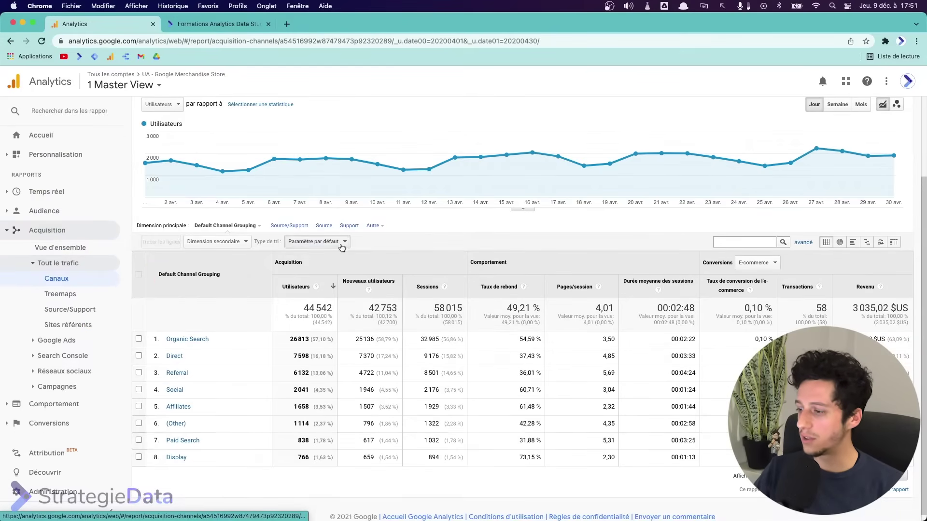
left_click_drag(223, 348, 230, 348)
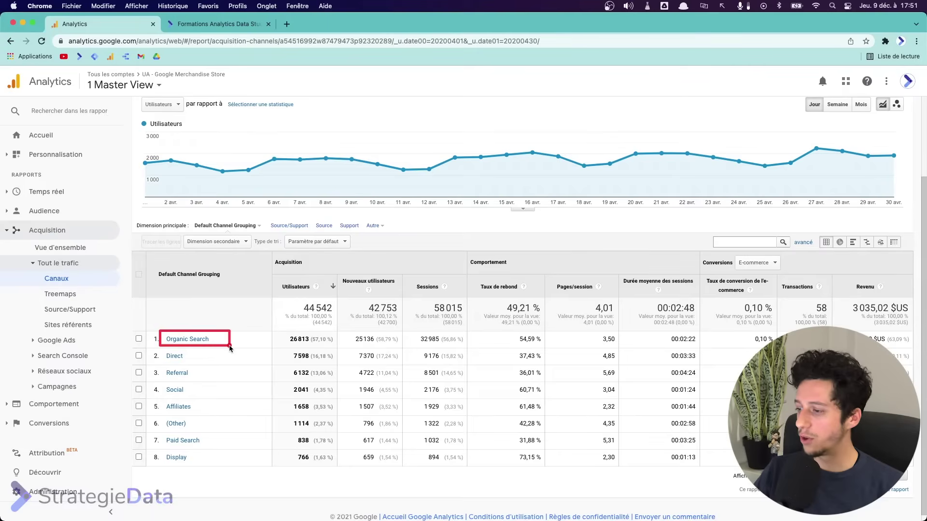
left_click_drag(158, 366, 217, 381)
left_click_drag(160, 384, 226, 396)
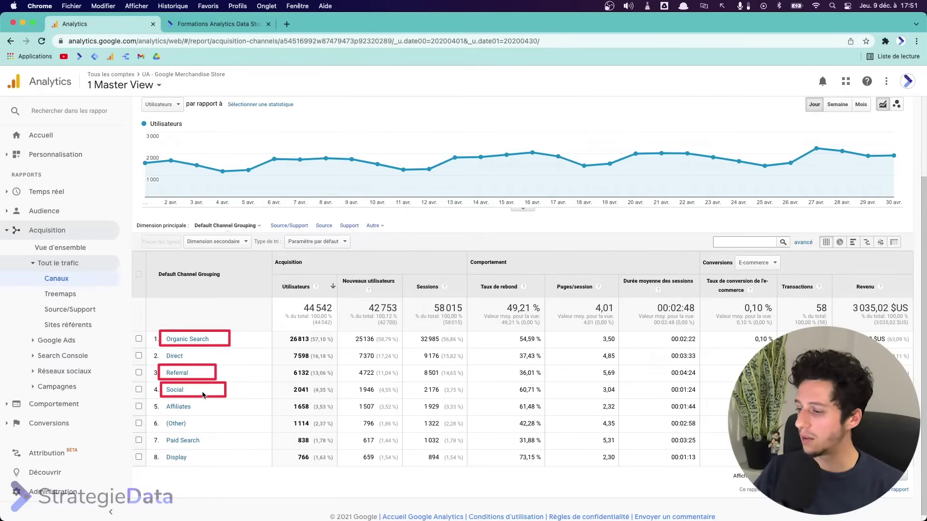
Open the goals overview under Conversions and examine the report categories and the goal metrics.
left_click(54, 404)
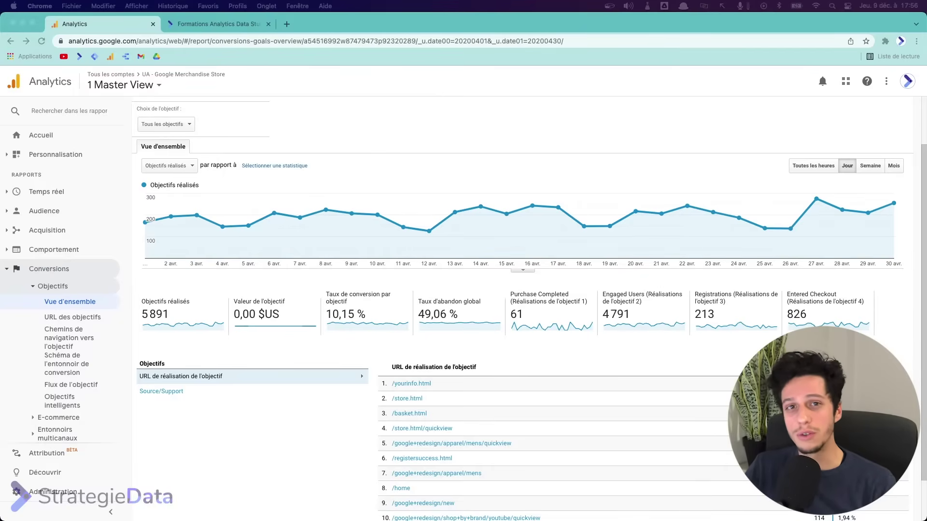
left_click_drag(5, 168, 122, 465)
left_click_drag(133, 281, 897, 350)
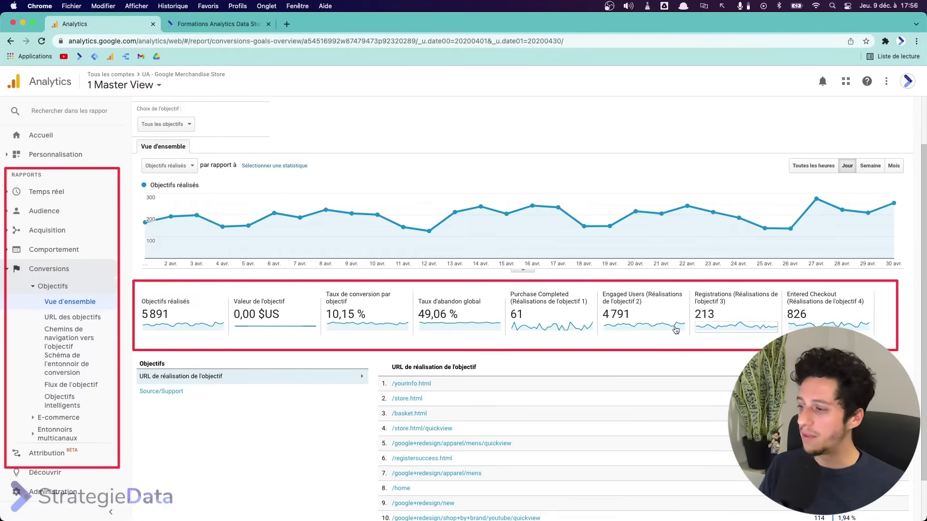
key("Escape")
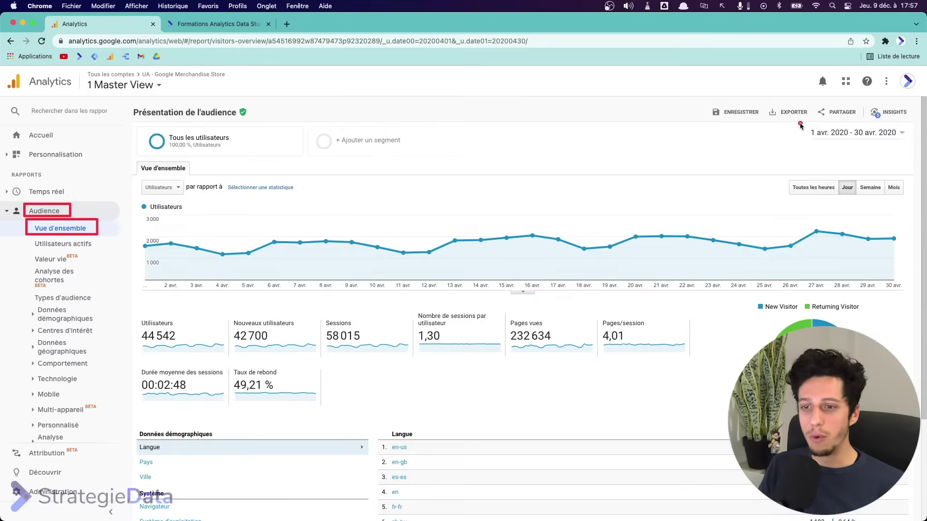
Open the audience overview for 1 to 30 April 2020 and examine its date range and summary metrics.
mouse_move(800, 123)
left_mouse_down()
mouse_move(833, 138)
mouse_move(913, 144)
left_mouse_up()
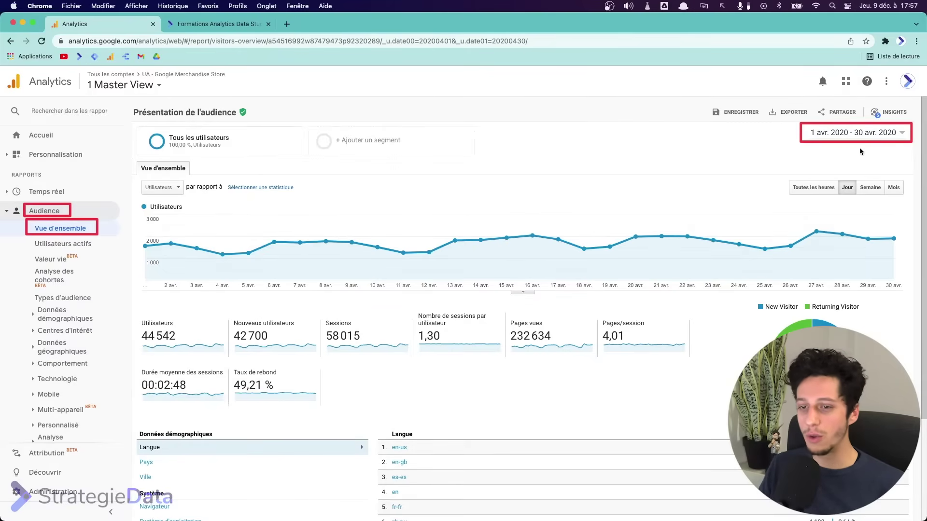
left_click(866, 134)
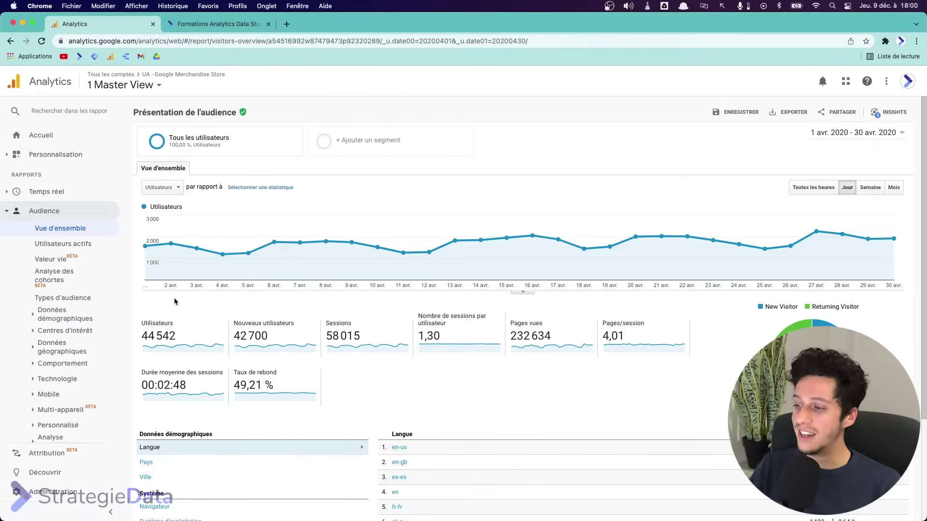
left_click_drag(134, 309, 709, 423)
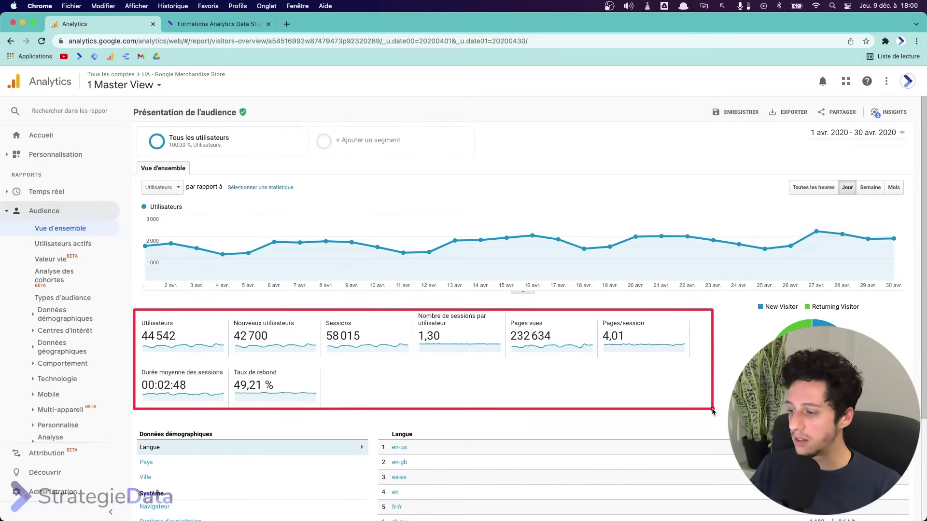
mouse_move(357, 308)
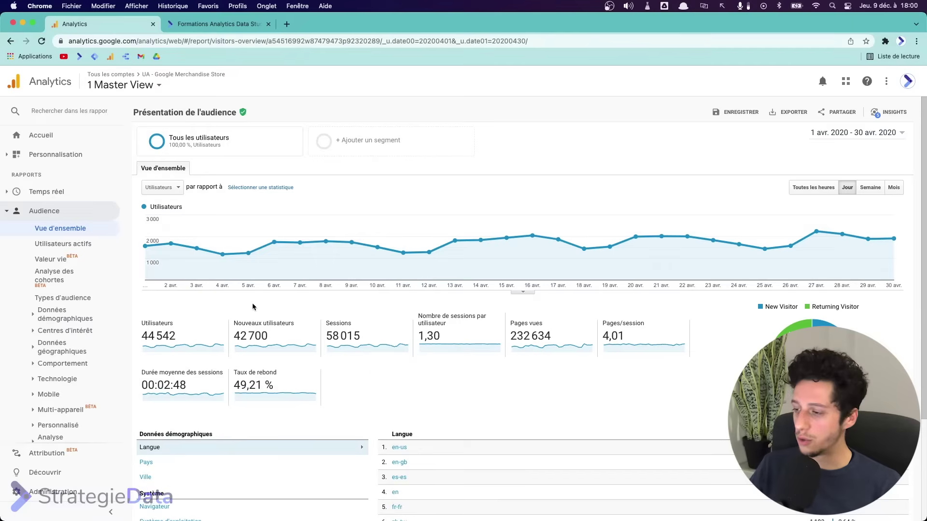
Relate the Utilisateurs metric in the audience overview to the language breakdown and the selected date range.
scroll(368, 471, "down", 3)
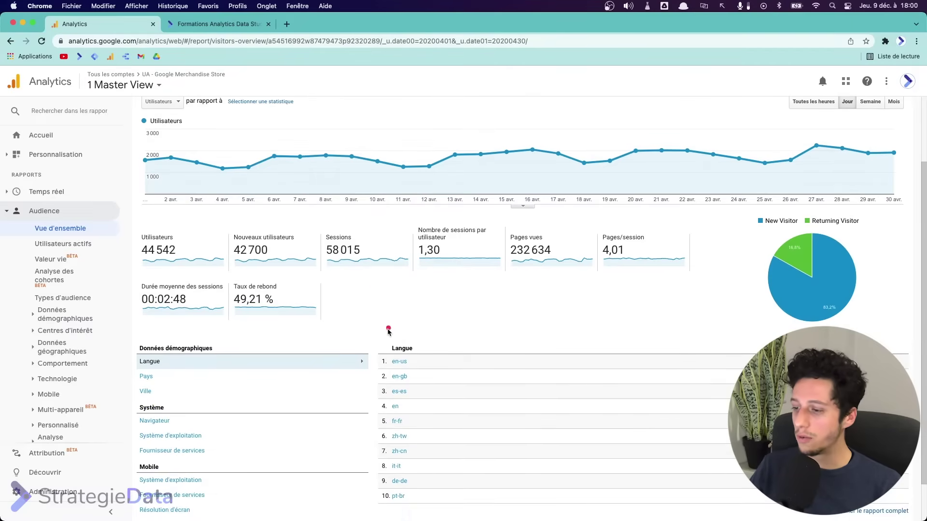
left_click_drag(215, 270, 386, 348)
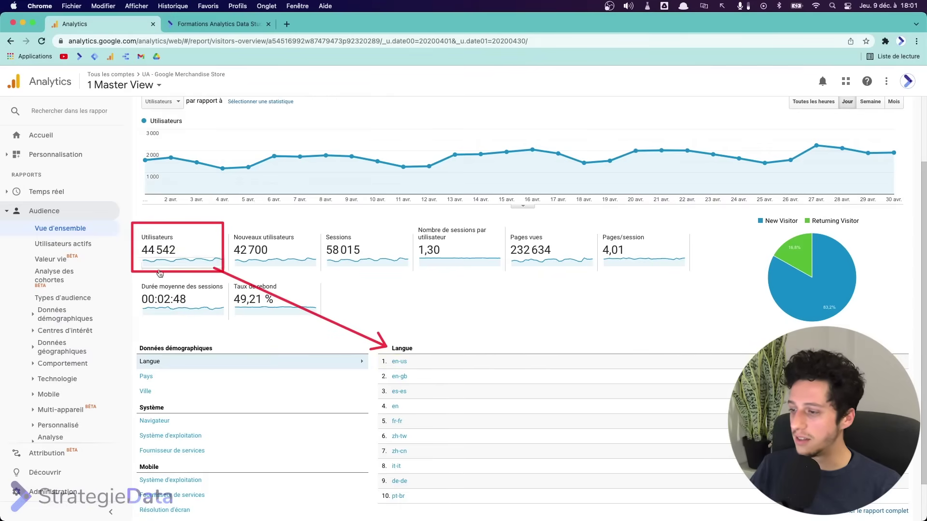
scroll(189, 270, "up", 3)
mouse_move(127, 308)
left_mouse_down()
mouse_move(177, 345)
mouse_move(225, 357)
left_mouse_up()
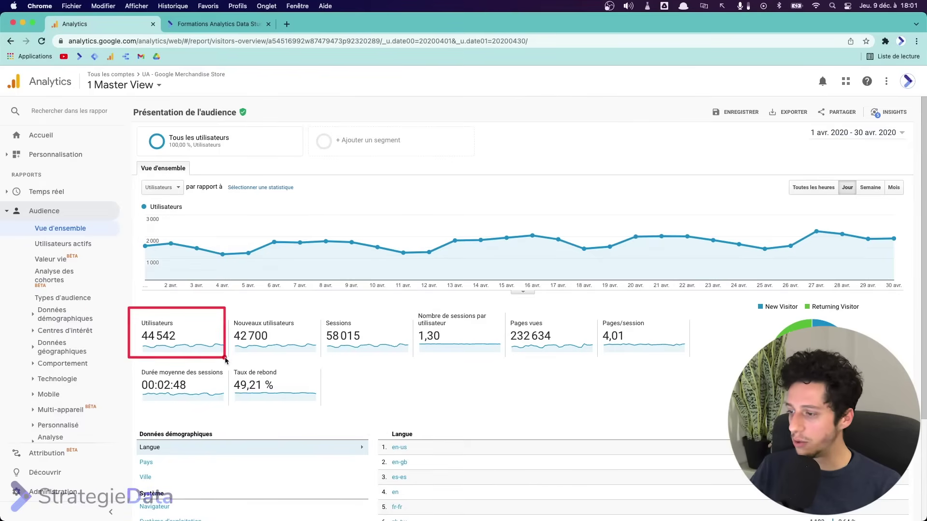
mouse_move(214, 323)
left_mouse_down()
mouse_move(838, 130)
mouse_move(810, 140)
left_mouse_up()
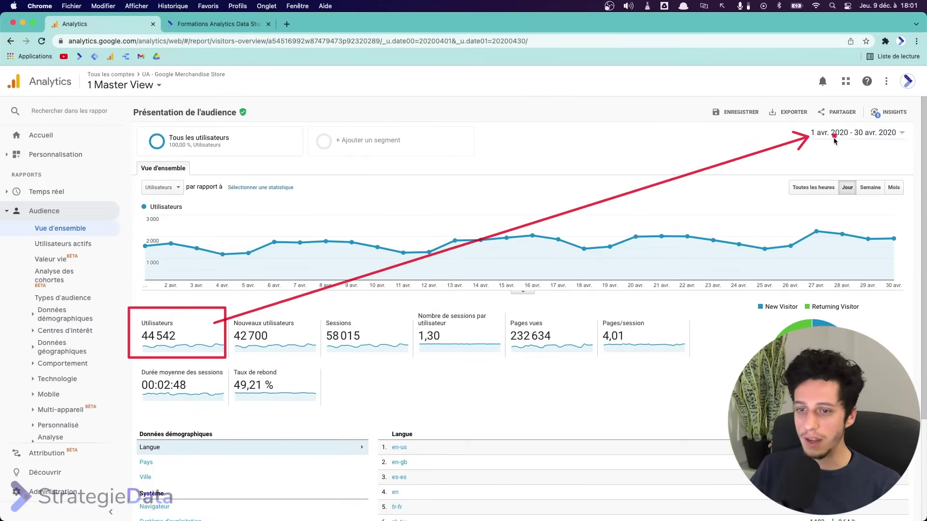
Examine the user counts per language in the Langue table for en-us, en-gb, es-es and fr-fr.
scroll(140, 183, "down", 3)
left_click_drag(137, 180, 386, 300)
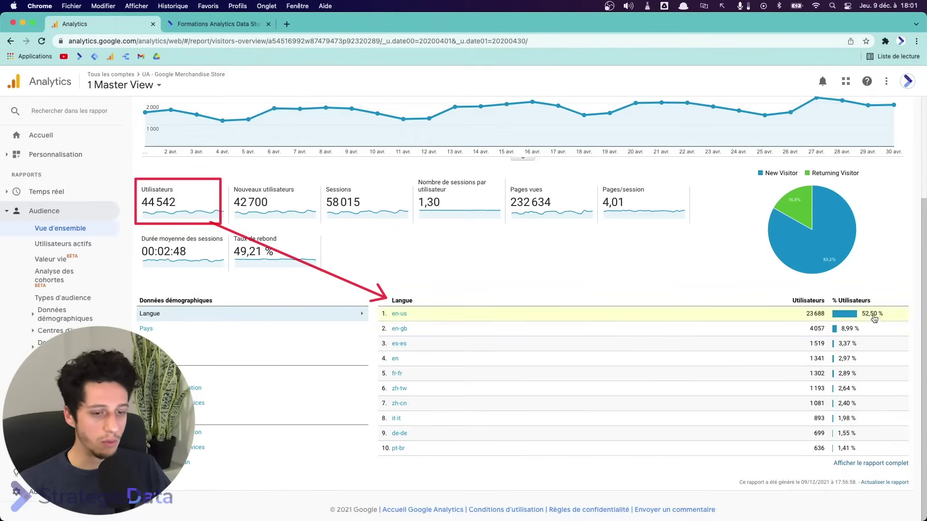
left_click(557, 325)
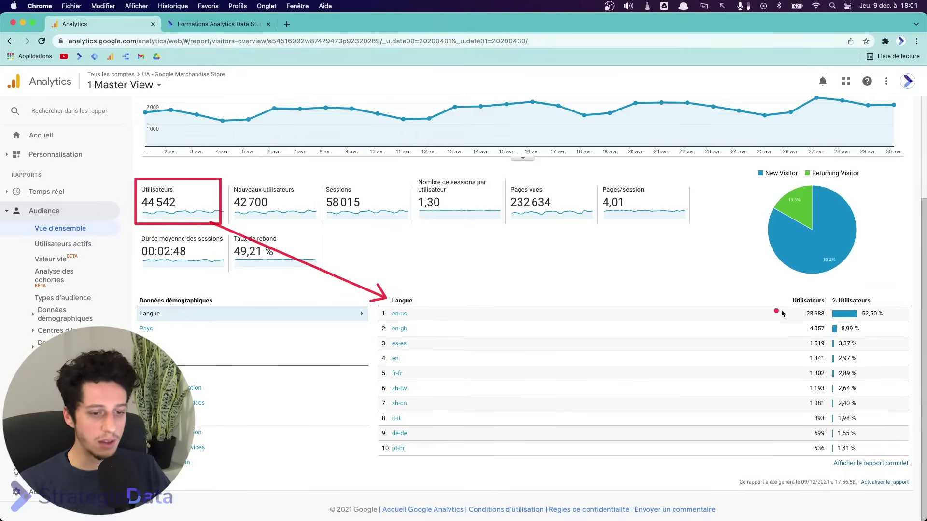
mouse_move(797, 305)
left_mouse_down()
mouse_move(835, 321)
mouse_move(831, 335)
left_mouse_up()
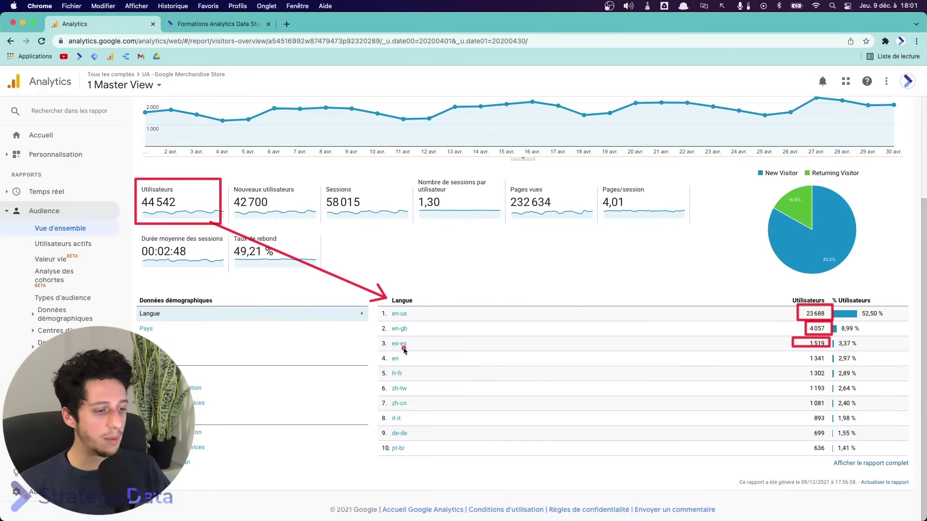
left_click_drag(386, 366, 415, 378)
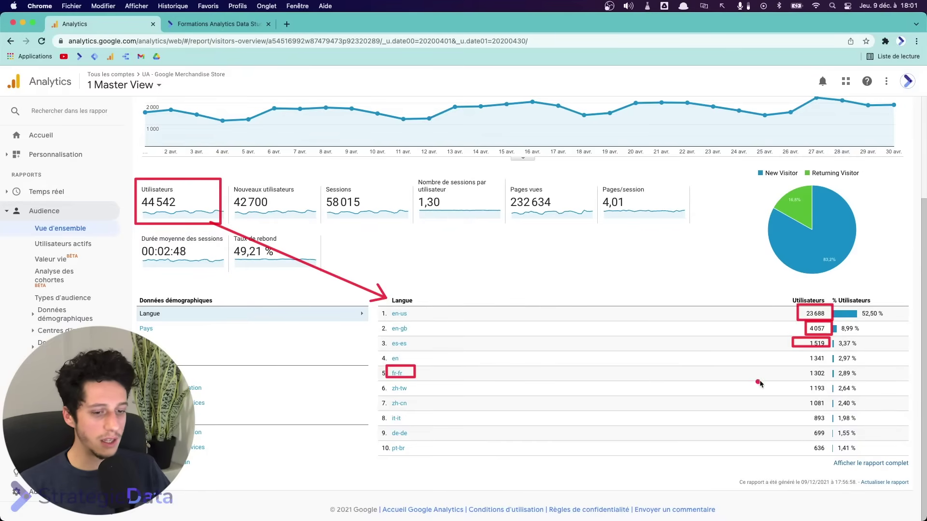
Examine the fr-fr row of the Langue table and the audience summary metrics, including Utilisateurs, Sessions and Pages vues.
left_click_drag(797, 366, 828, 382)
scroll(439, 293, "up", 2)
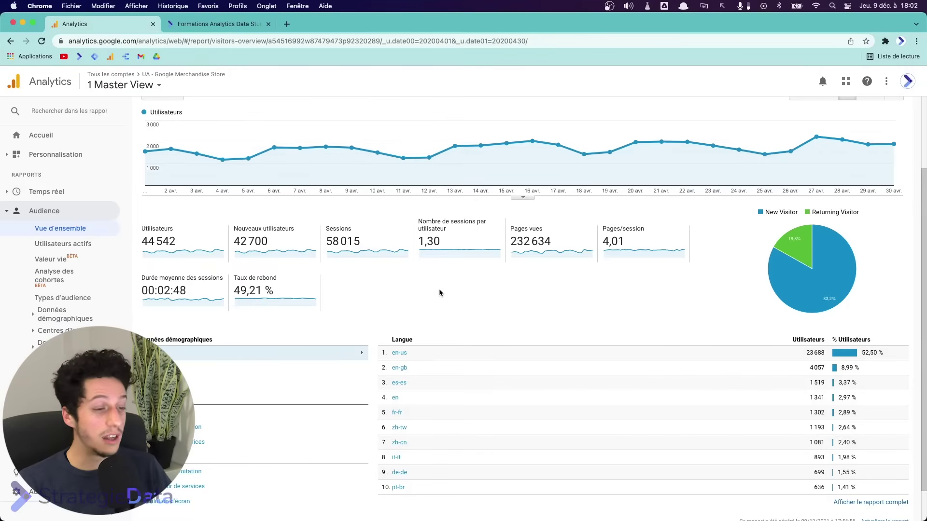
scroll(439, 292, "down", 2)
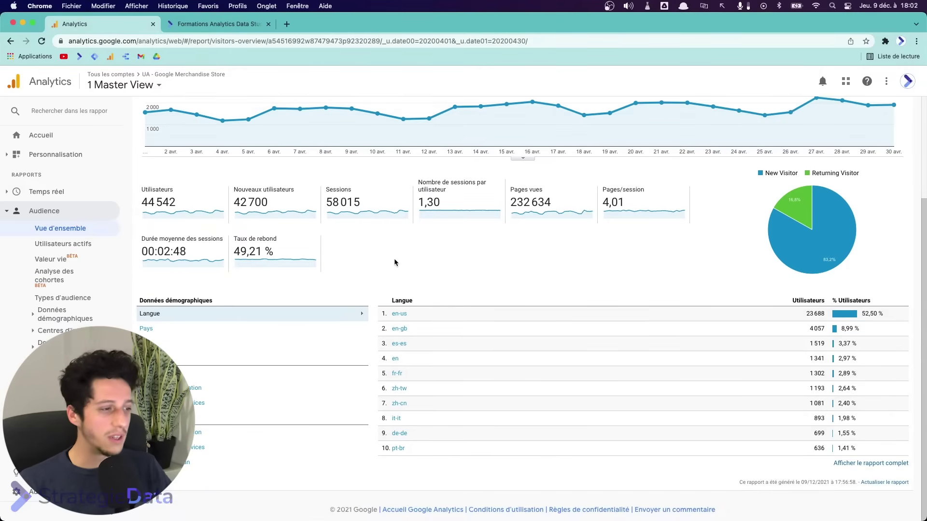
left_click_drag(137, 170, 351, 279)
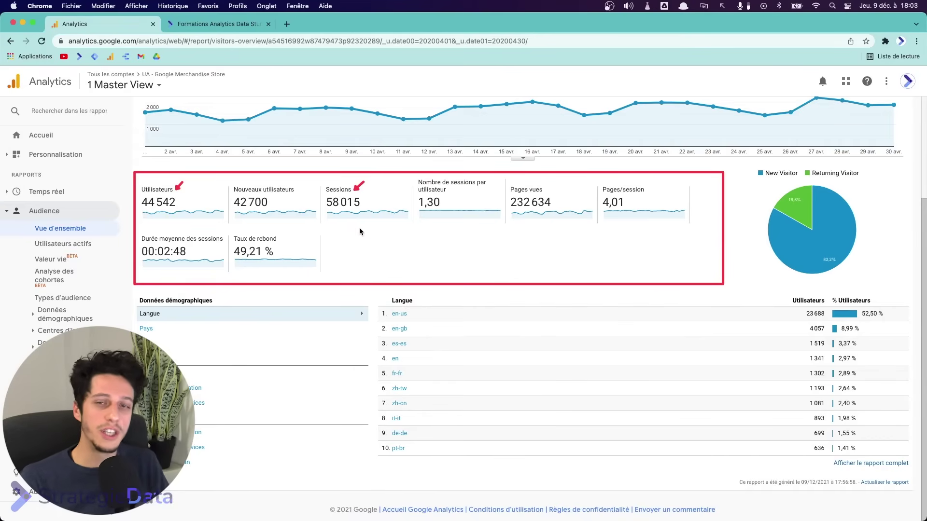
mouse_move(507, 179)
left_mouse_down()
mouse_move(601, 239)
mouse_move(593, 231)
left_mouse_up()
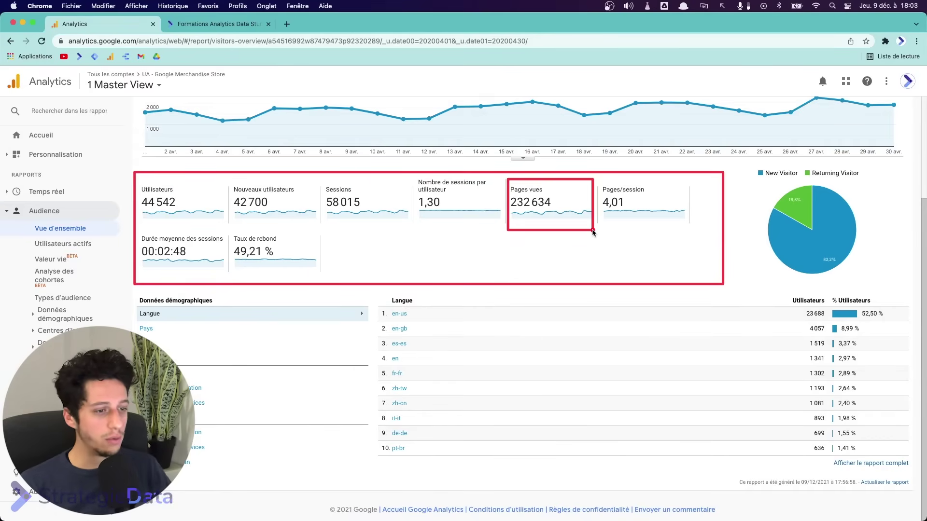
Switch to the StrategieData website and browse its Dashboards, Blog and Formations pages as an example of pages viewed in one visit.
left_click(208, 24)
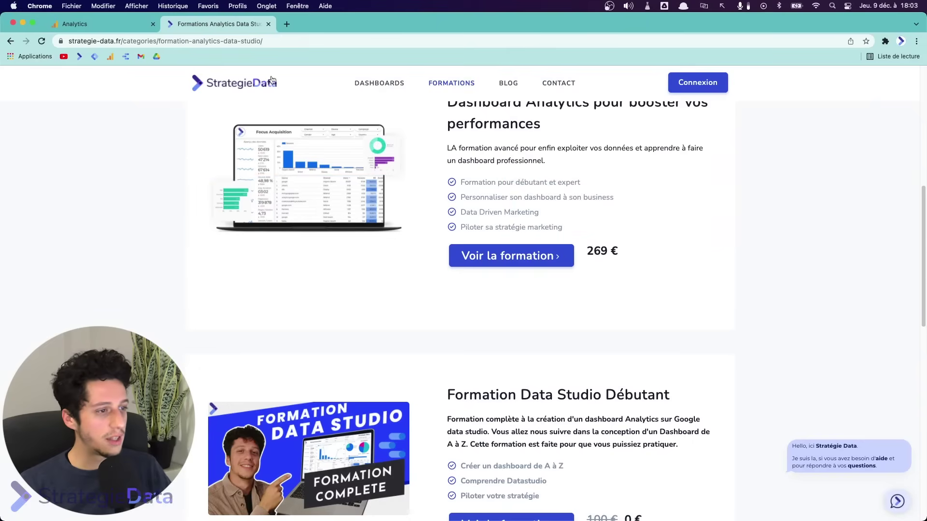
left_click(379, 83)
left_click(513, 85)
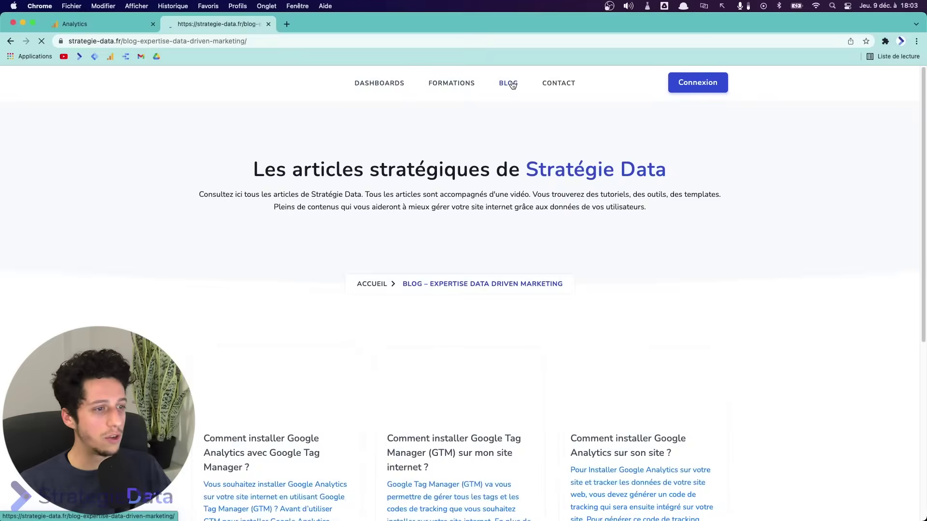
left_click(447, 83)
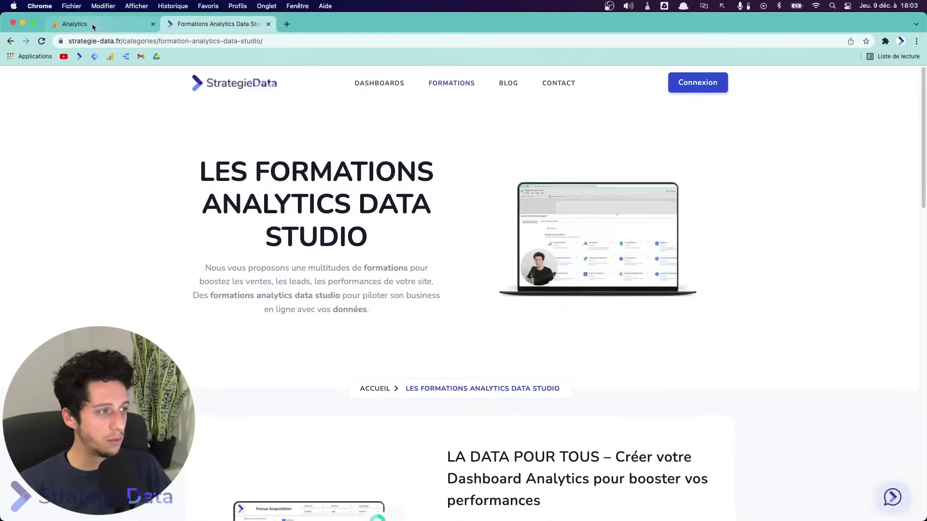
Return to the Analytics audience overview and examine Sessions, Pages/session, Durée moyenne des sessions and Taux de rebond.
left_click(82, 25)
mouse_move(322, 172)
left_mouse_down()
mouse_move(359, 212)
mouse_move(400, 231)
left_mouse_up()
mouse_move(598, 174)
left_mouse_down()
mouse_move(690, 237)
mouse_move(658, 220)
left_mouse_up()
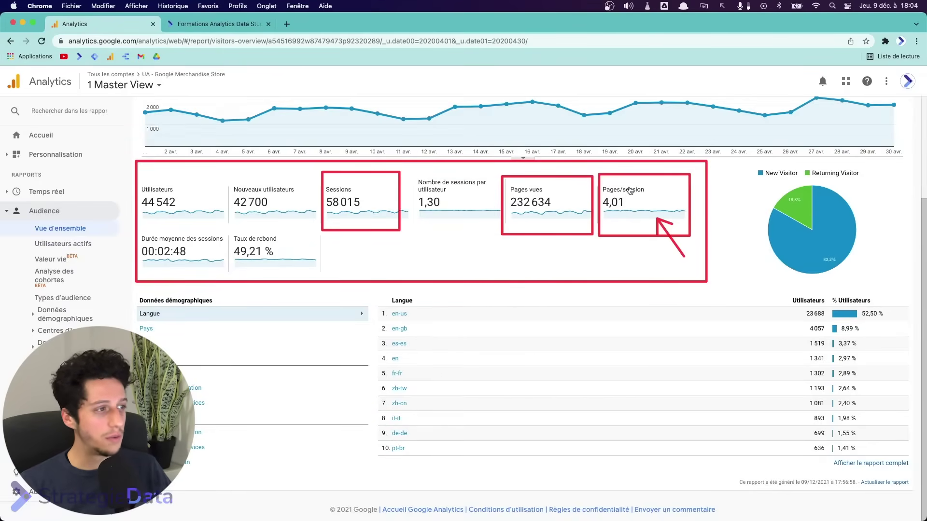
left_click_drag(135, 228, 227, 273)
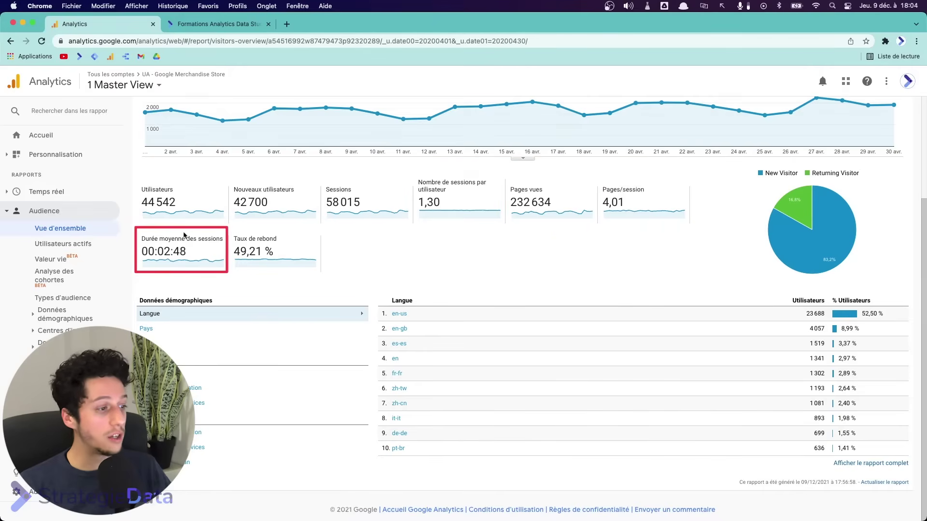
left_click_drag(230, 228, 334, 275)
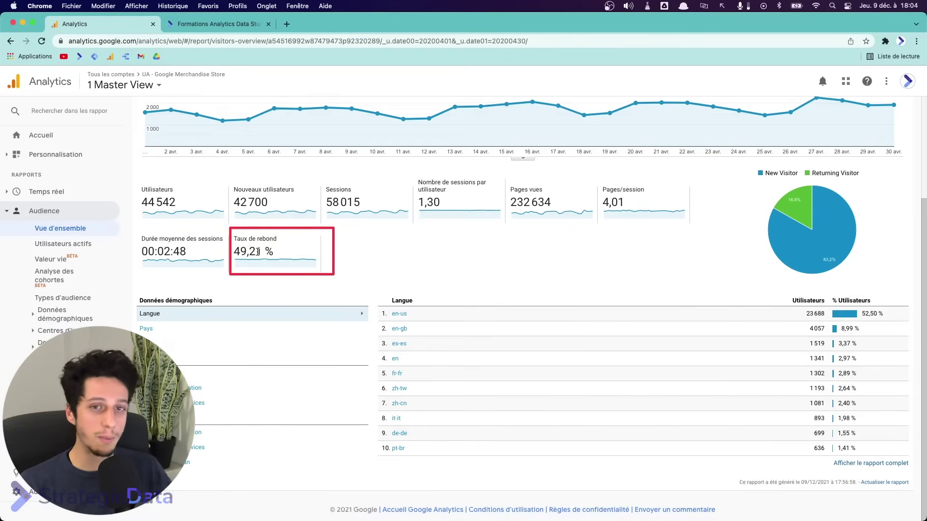
scroll(258, 251, "down", 3)
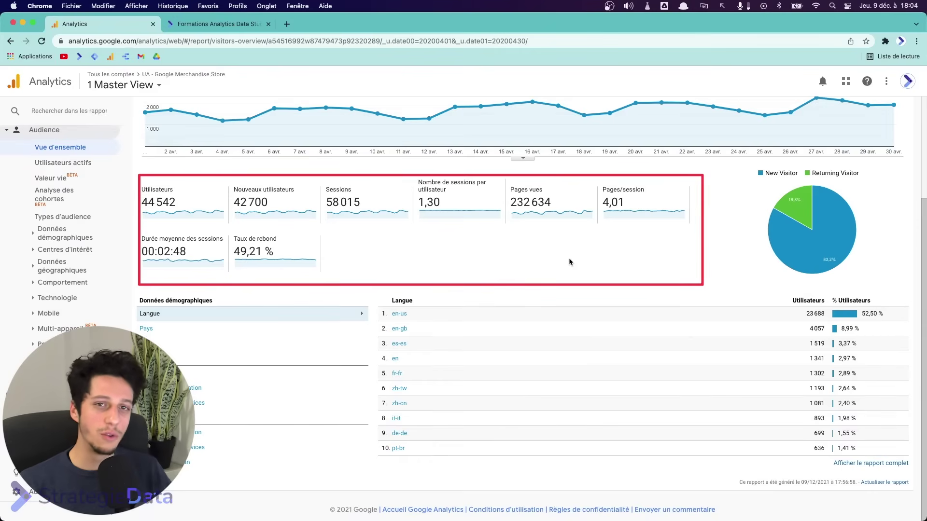
mouse_move(134, 175)
left_mouse_down()
mouse_move(251, 212)
mouse_move(528, 263)
mouse_move(716, 282)
left_mouse_up()
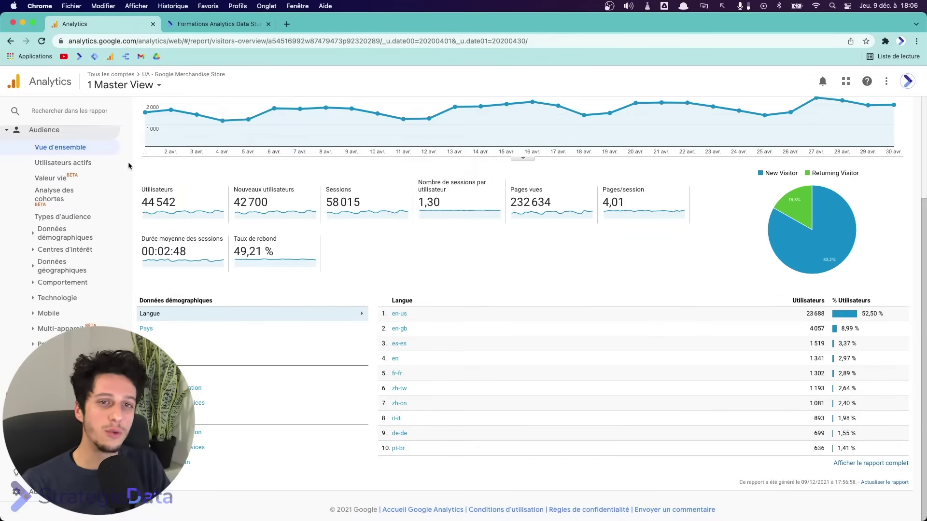
Collapse the Audience section and review the Audience, Acquisition, Comportement and Conversions report categories.
scroll(95, 221, "up", 3)
scroll(94, 222, "up", 2)
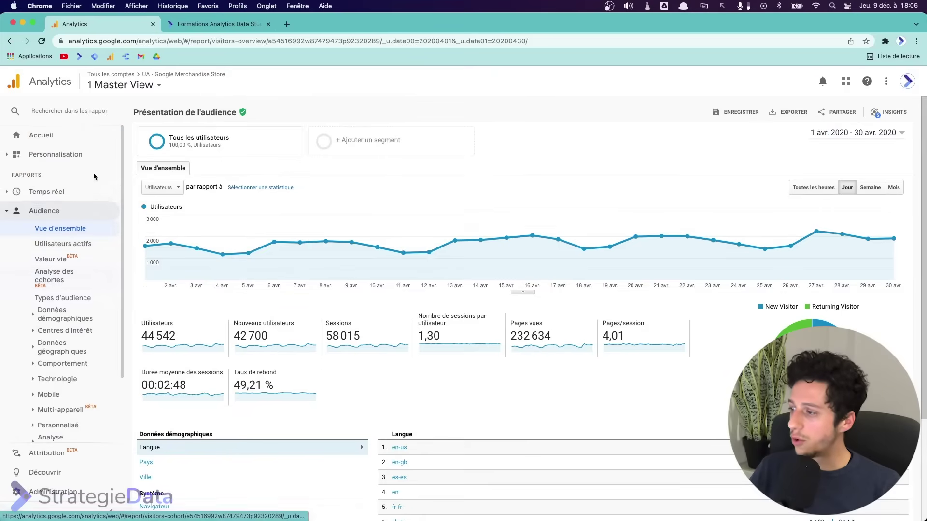
left_click(43, 211)
left_click_drag(5, 199, 121, 289)
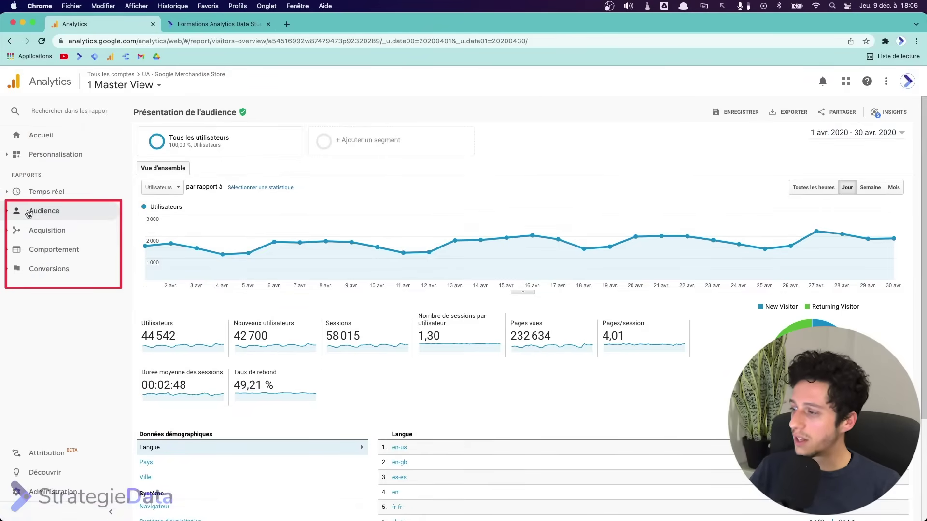
Open the Langue report in the Données géographiques group of the Audience reports.
left_click(56, 218)
mouse_move(11, 204)
left_mouse_down()
mouse_move(113, 234)
mouse_move(108, 220)
left_mouse_up()
mouse_move(24, 337)
left_mouse_down()
mouse_move(103, 367)
mouse_move(103, 357)
left_mouse_up()
left_click(58, 366)
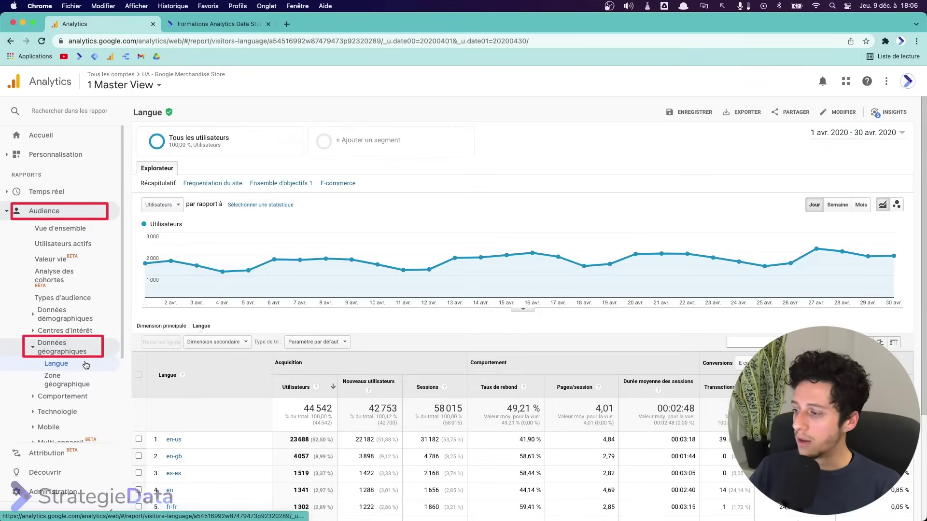
Examine the Langue table's language rows and its metric columns, from Utilisateurs through to transactions, revenue and e-commerce conversion rate.
left_click_drag(148, 358, 220, 399)
scroll(220, 399, "down", 3)
left_click_drag(149, 224, 238, 248)
left_click_drag(149, 281, 229, 482)
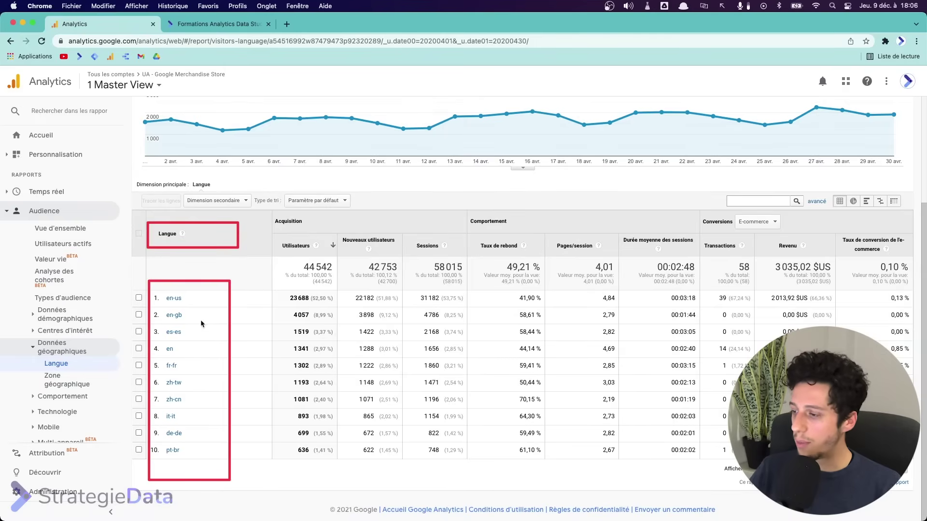
left_click_drag(272, 232, 316, 243)
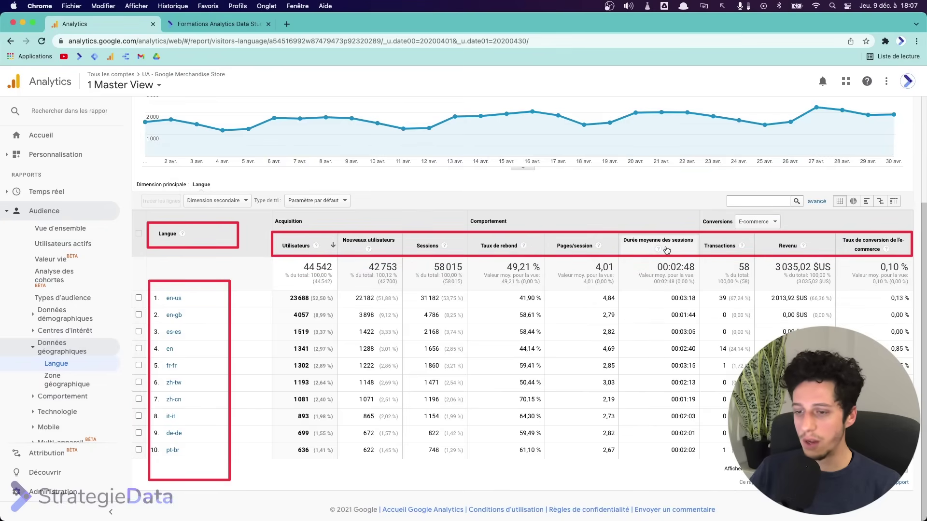
left_click_drag(701, 232, 912, 258)
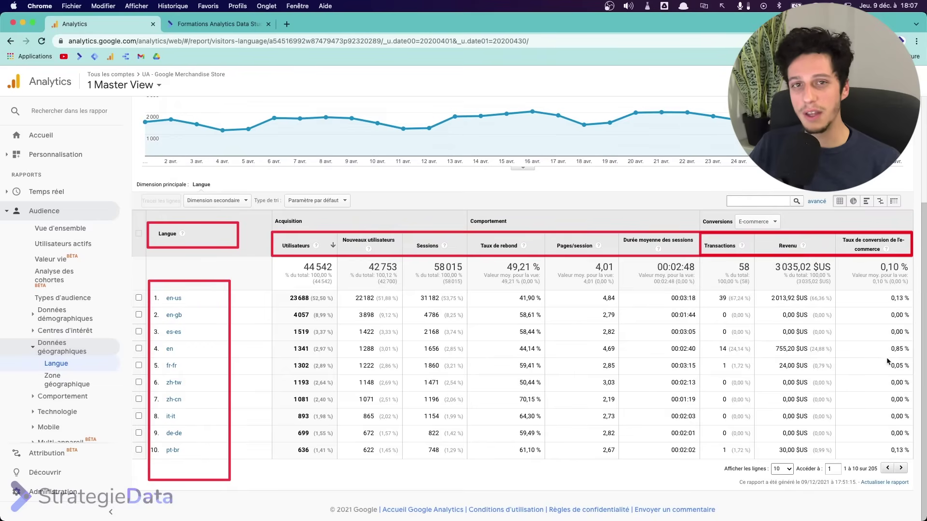
Open the Zone géographique report and examine its Pays dimension with the total Utilisateurs and Sessions.
left_click(62, 385)
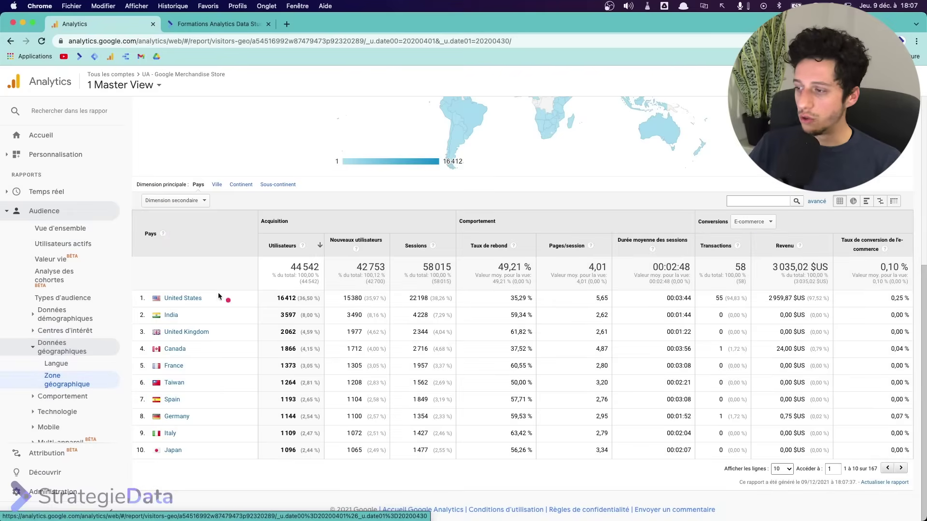
left_click_drag(135, 219, 216, 251)
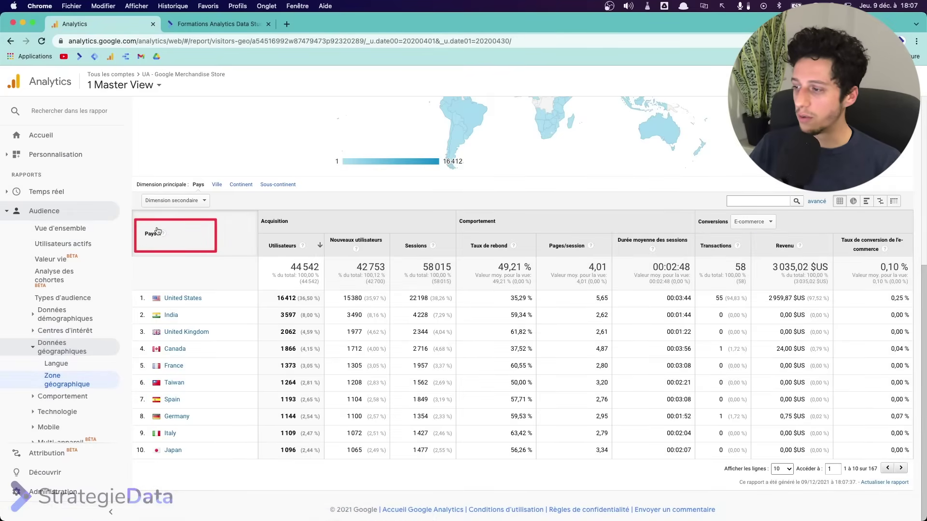
left_click_drag(129, 210, 249, 479)
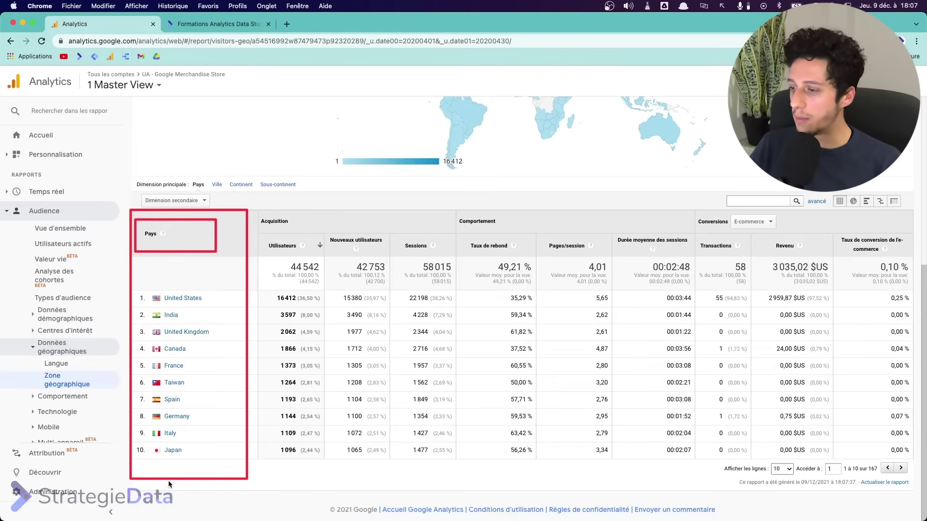
left_click_drag(260, 252, 326, 289)
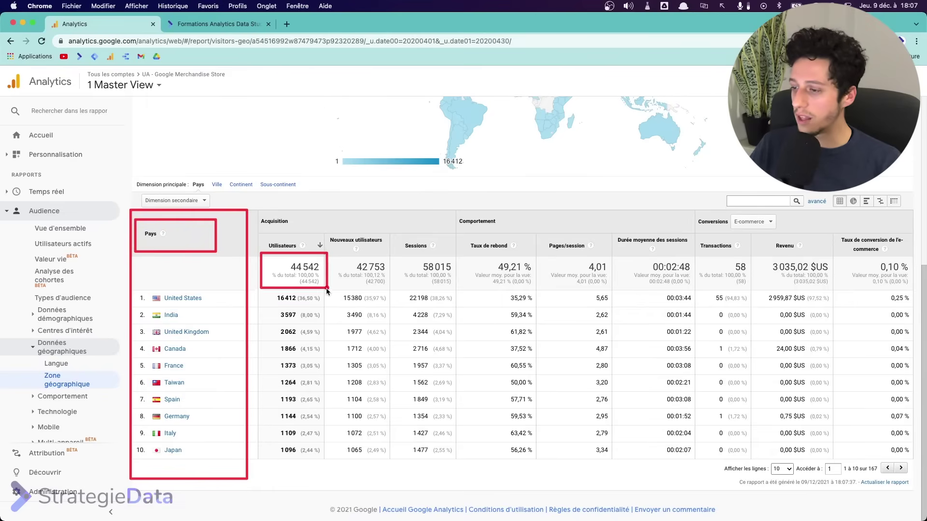
left_click_drag(389, 253, 456, 290)
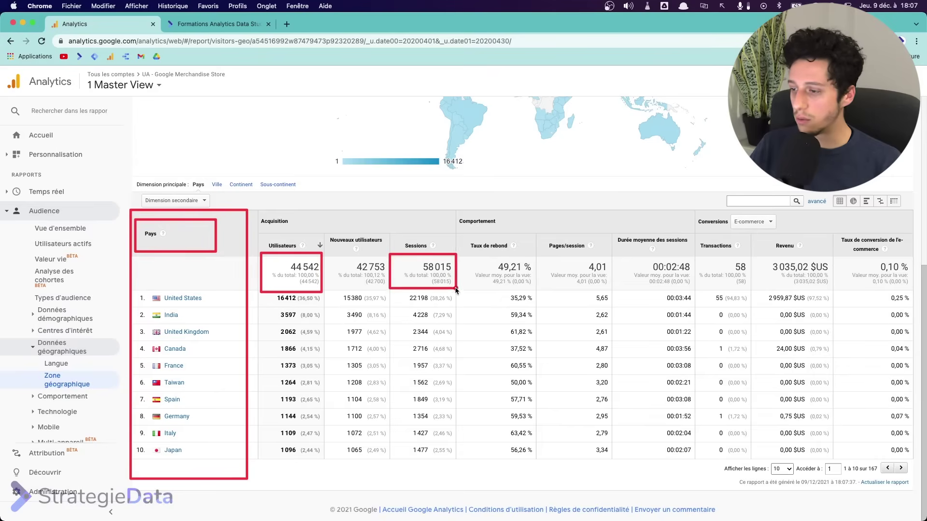
Examine the United States, India and United Kingdom rows and the e-commerce conversion metrics in the country table.
left_click_drag(137, 288, 233, 304)
left_click_drag(132, 305, 222, 324)
left_click_drag(133, 324, 238, 341)
key("Escape")
left_click_drag(646, 268, 914, 260)
Open the Mobile overview report of the Audience section and locate its Catégorie d'appareil dimension.
left_click(48, 427)
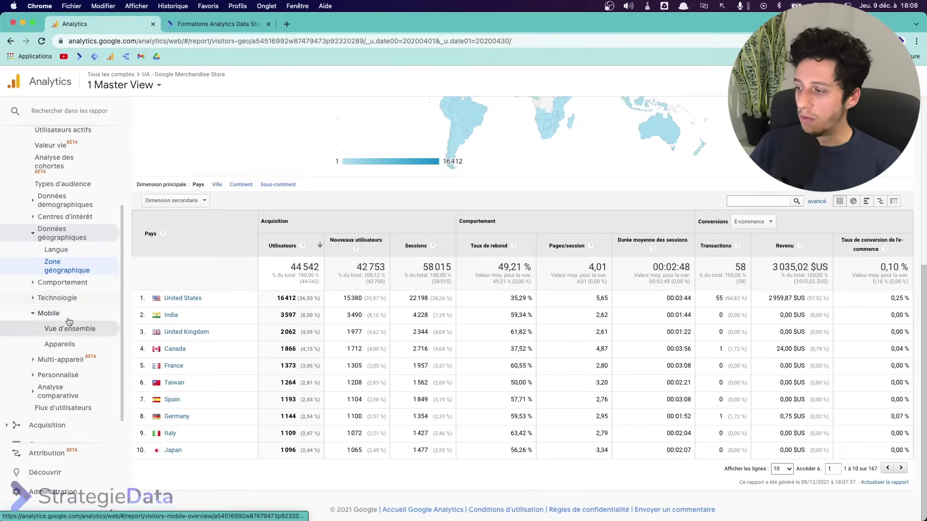
mouse_move(21, 301)
left_mouse_down()
mouse_move(78, 317)
mouse_move(106, 338)
mouse_move(251, 364)
left_mouse_up()
left_click(70, 329)
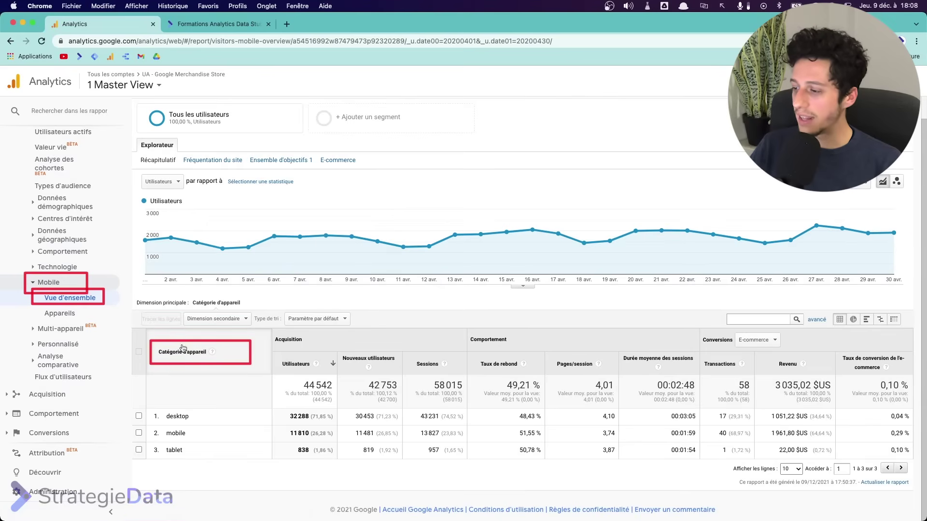
Examine how the total Utilisateurs figure breaks down across the desktop, mobile and tablet device categories.
left_click_drag(278, 374, 337, 407)
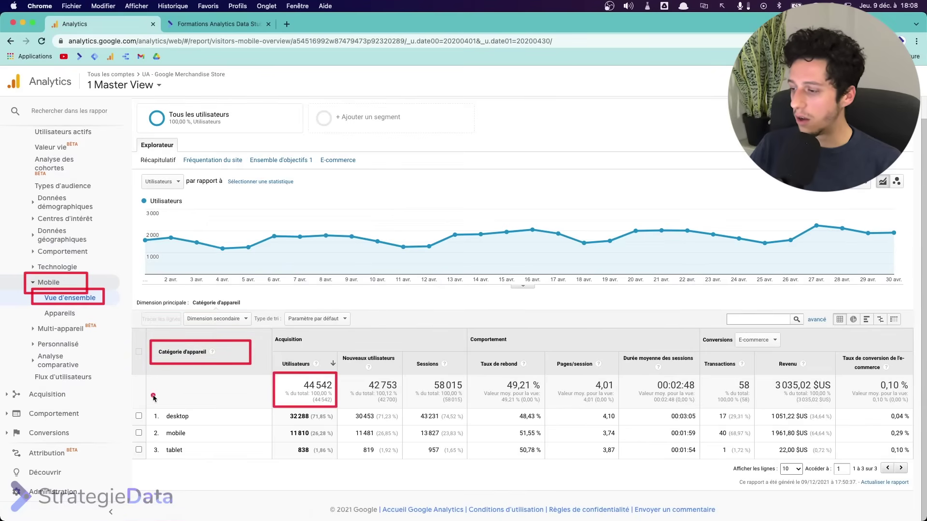
left_click_drag(148, 332, 259, 479)
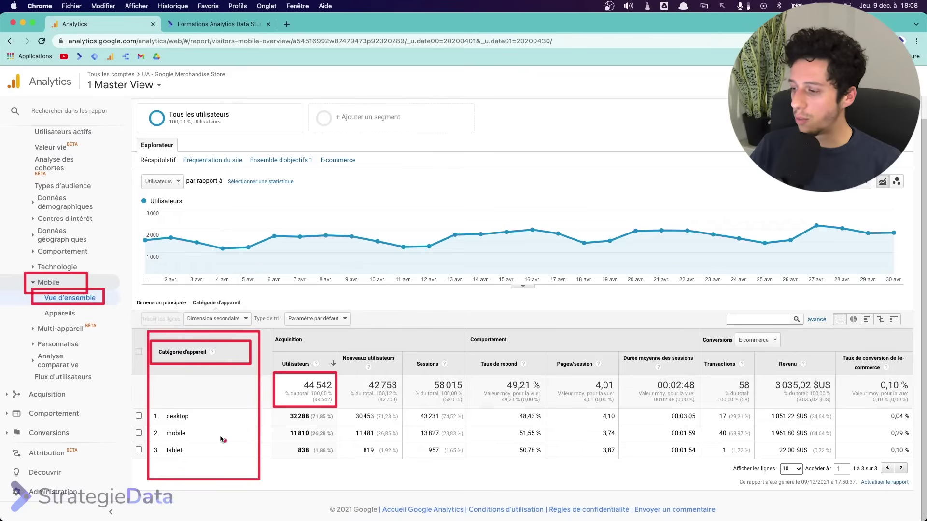
mouse_move(164, 408)
left_mouse_down()
mouse_move(208, 423)
mouse_move(192, 441)
mouse_move(212, 443)
mouse_move(207, 458)
left_mouse_up()
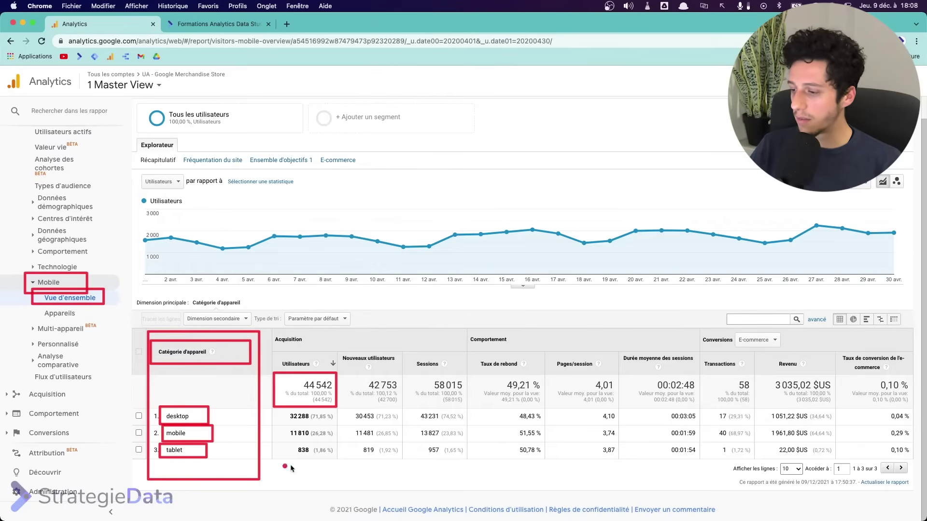
left_click_drag(282, 408, 342, 423)
left_click_drag(277, 424, 345, 440)
left_click_drag(276, 442, 341, 463)
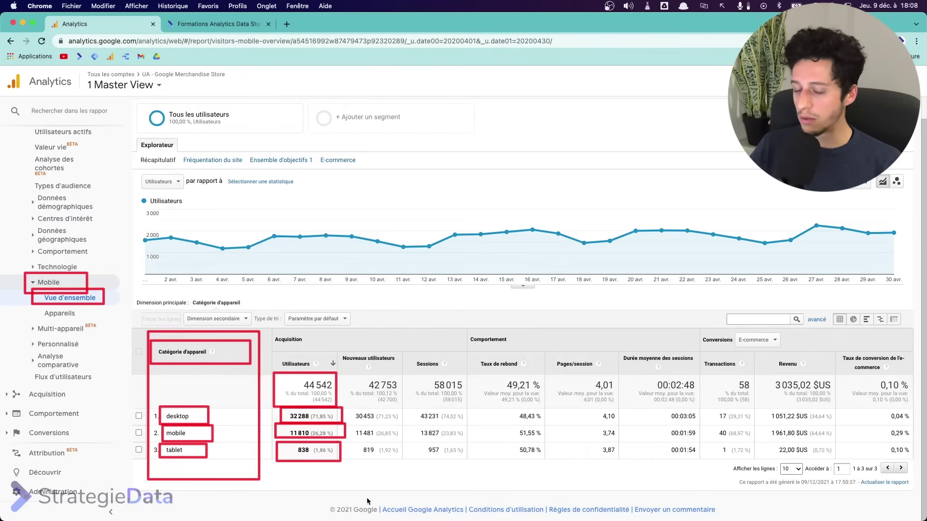
Relate the acquisition, behaviour and conversion metric columns to the Catégorie d'appareil dimension and read the definition of Utilisateurs.
key("alt+BackSpace")
mouse_move(273, 349)
left_mouse_down()
mouse_move(782, 401)
mouse_move(907, 393)
mouse_move(916, 379)
left_mouse_up()
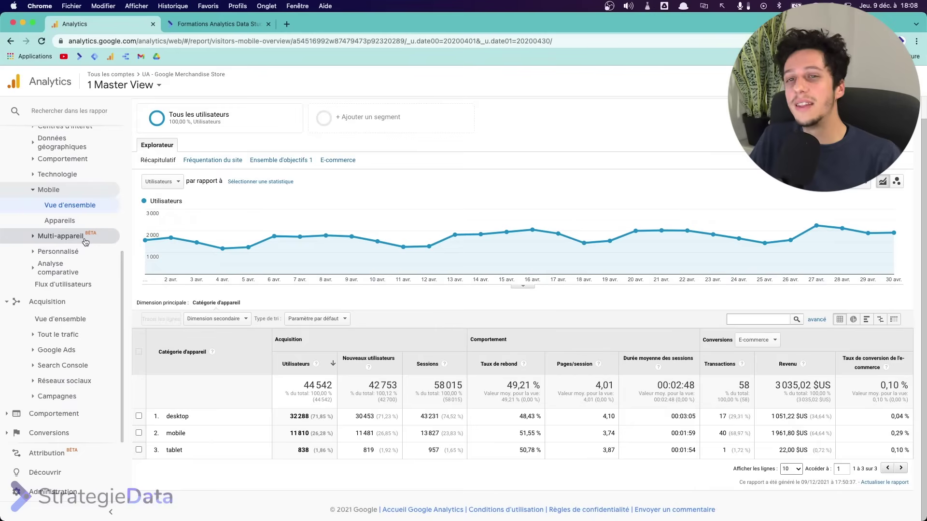
left_click(295, 328)
mouse_move(268, 329)
left_mouse_down()
mouse_move(594, 380)
mouse_move(914, 378)
left_mouse_up()
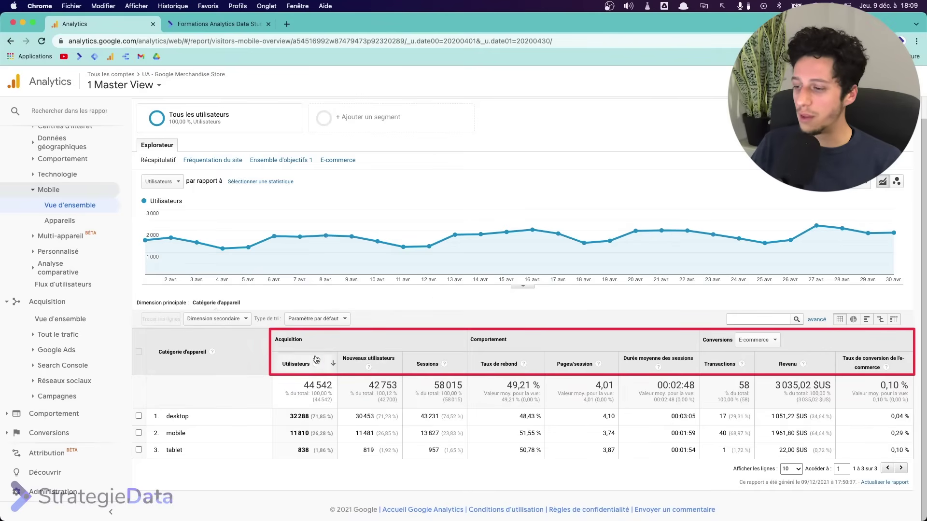
mouse_move(314, 365)
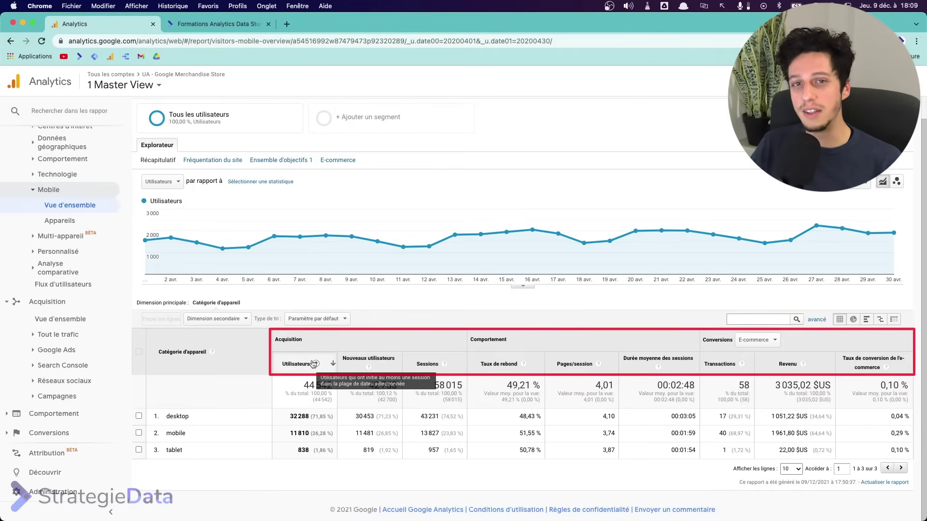
left_click_drag(146, 328, 266, 476)
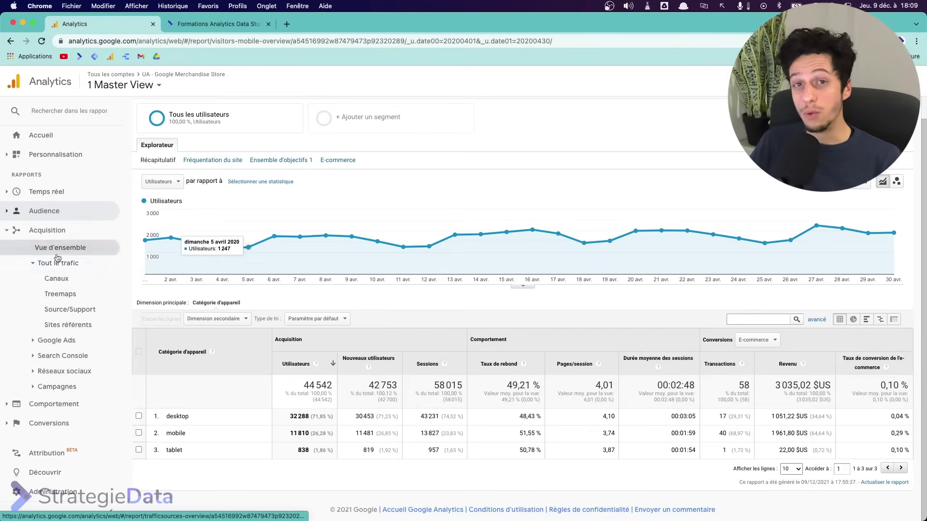
View the Source/Support report under Acquisition's Tout le trafic, then open the Canaux report and examine its Organic Search row.
left_click(81, 313)
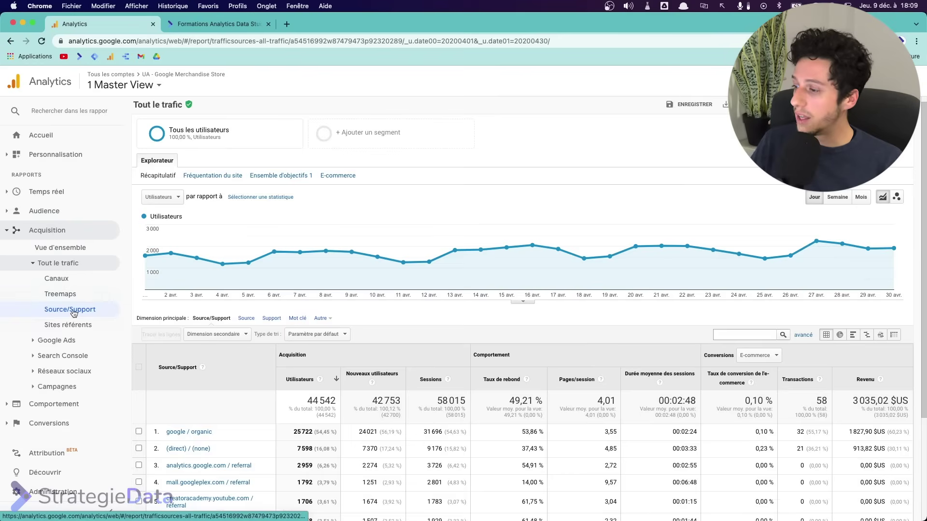
left_click(36, 276)
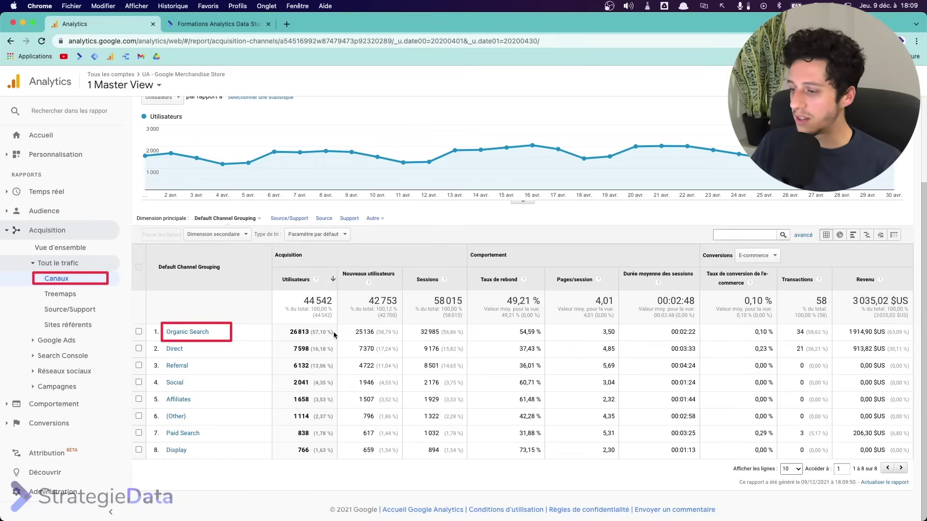
Compare the user shares of Organic Search and Social, then open the Pages de destination report under Comportement's Contenu du site.
left_click_drag(310, 332, 333, 334)
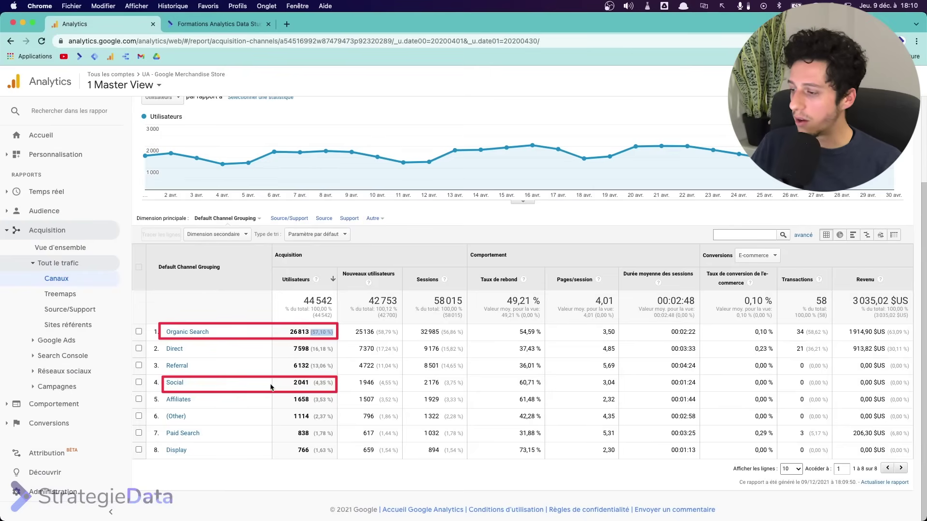
left_click(53, 404)
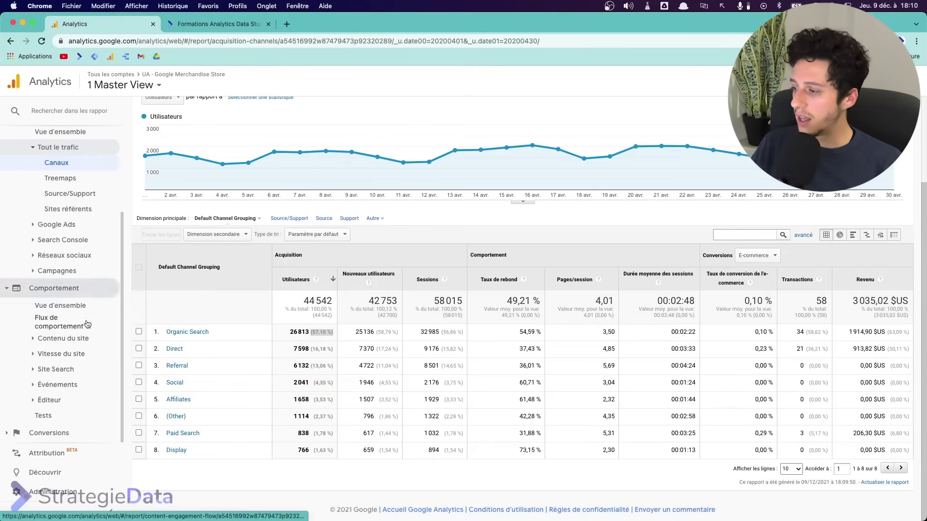
left_click(63, 338)
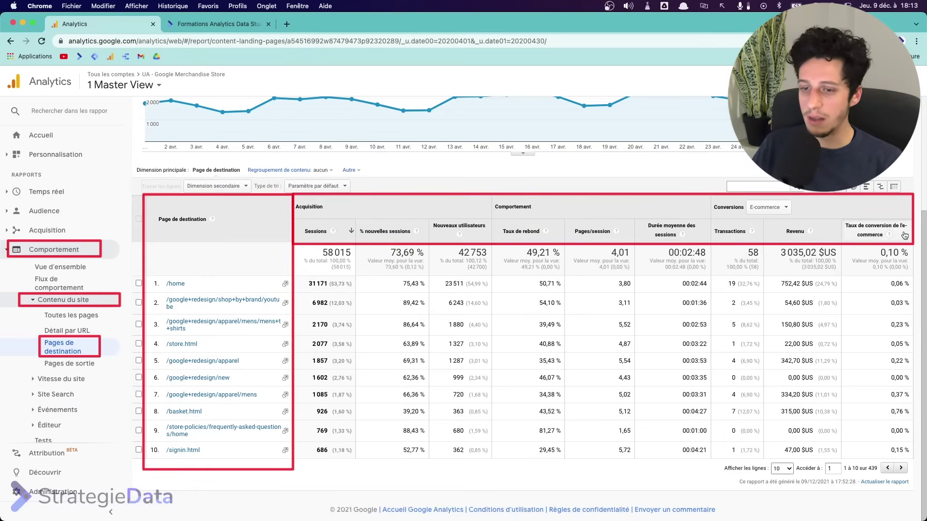
Open the Toutes les pages report and relate its Page dimension to Pages vues, Temps moyen passé sur la page and Taux de rebond.
left_click(76, 319)
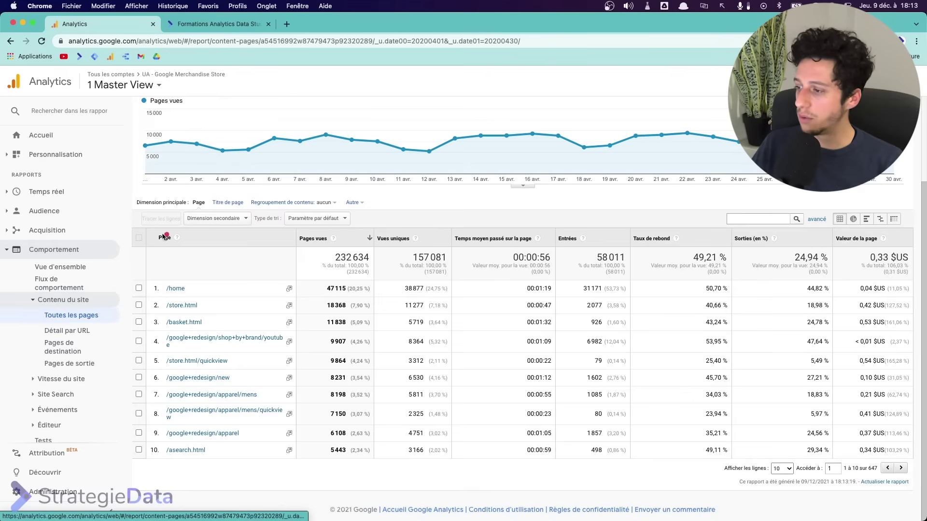
left_click_drag(141, 226, 295, 476)
mouse_move(295, 231)
left_mouse_down()
mouse_move(336, 249)
mouse_move(359, 245)
left_mouse_up()
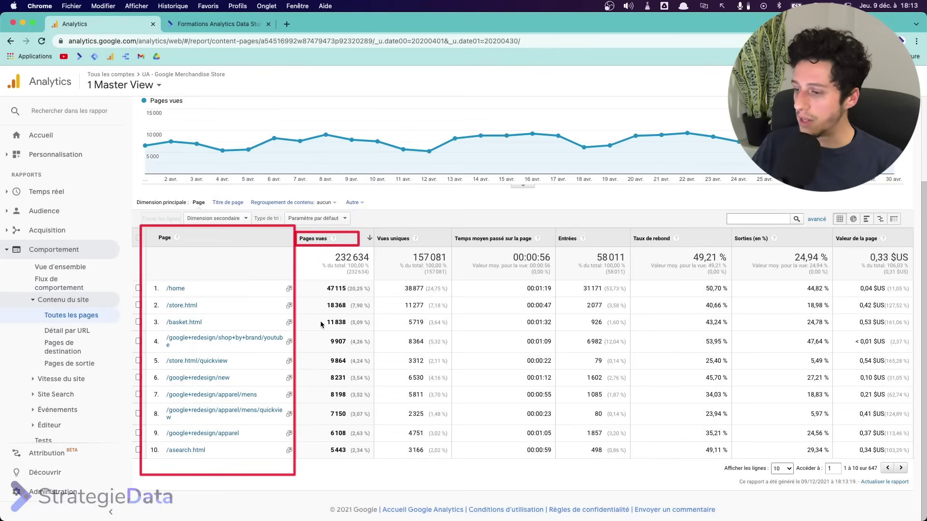
left_click_drag(448, 228, 558, 246)
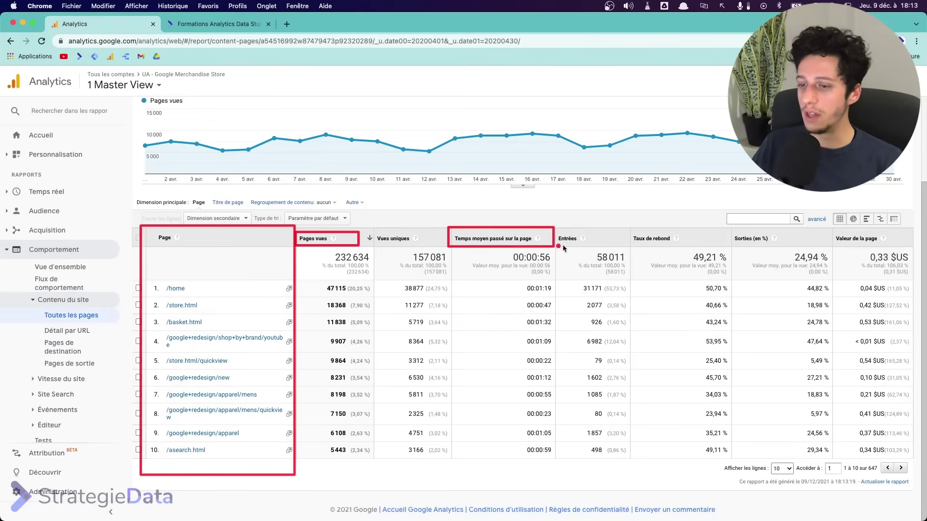
mouse_move(627, 228)
left_mouse_down()
mouse_move(676, 246)
mouse_move(717, 246)
left_mouse_up()
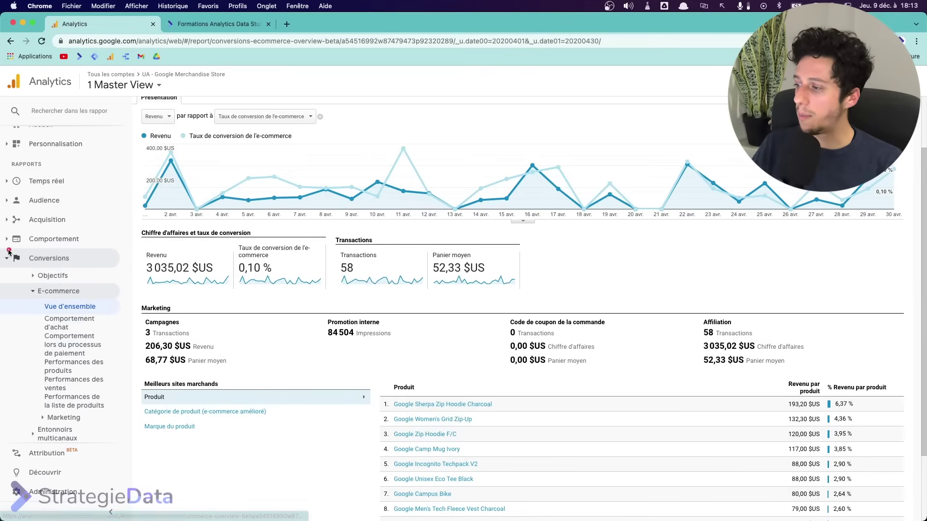
View the E-commerce overview under Conversions and examine how Revenu par produit breaks down across the best-selling products.
left_click_drag(7, 249, 83, 265)
scroll(392, 267, "down", 3)
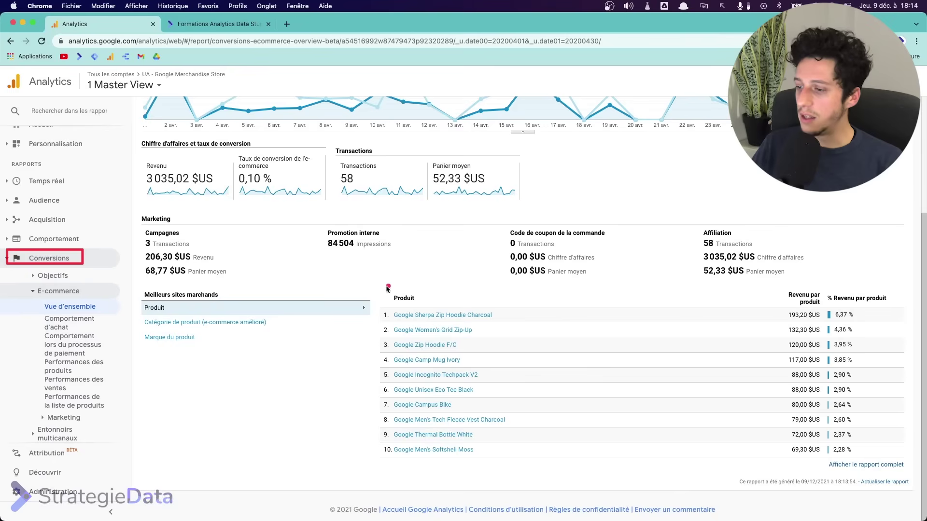
mouse_move(379, 285)
left_mouse_down()
mouse_move(512, 458)
mouse_move(531, 467)
left_mouse_up()
left_click_drag(773, 282, 824, 467)
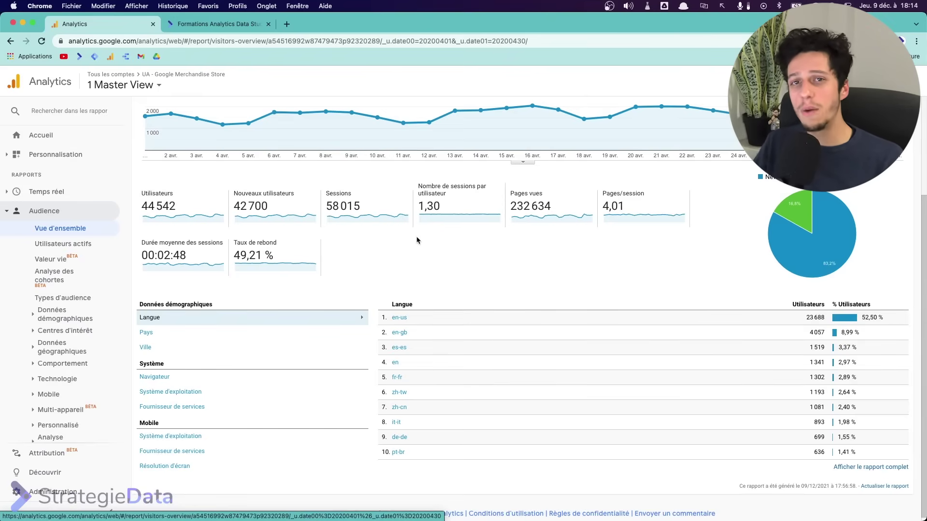
Review the Audience overview metrics, then open the Zone géographique report and examine its Pays dimension.
left_click_drag(135, 177, 728, 283)
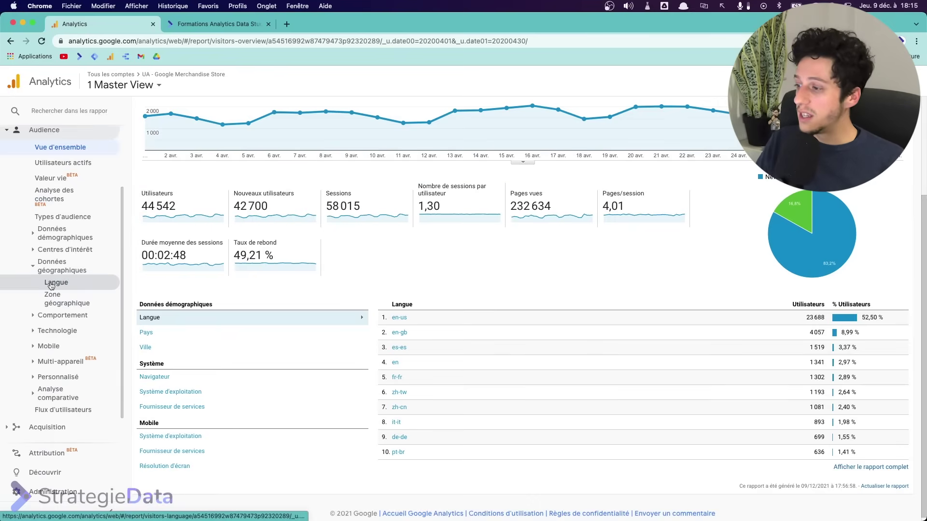
left_click(52, 298)
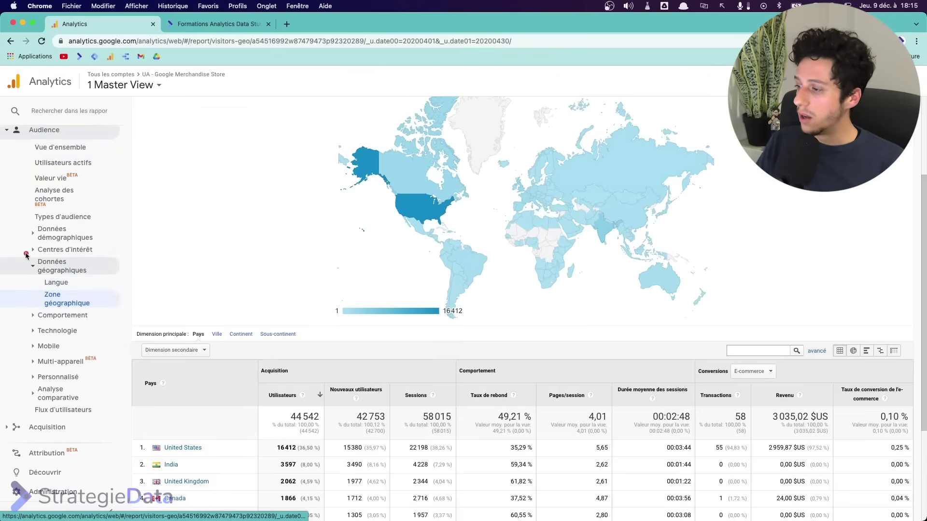
left_click_drag(34, 288, 107, 309)
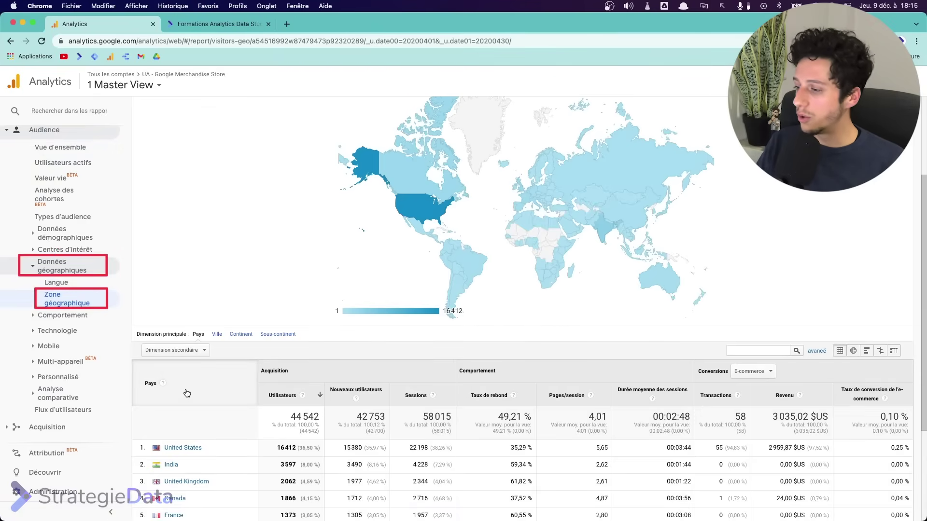
scroll(183, 392, "down", 5)
mouse_move(135, 212)
left_mouse_down()
mouse_move(162, 309)
mouse_move(247, 478)
left_mouse_up()
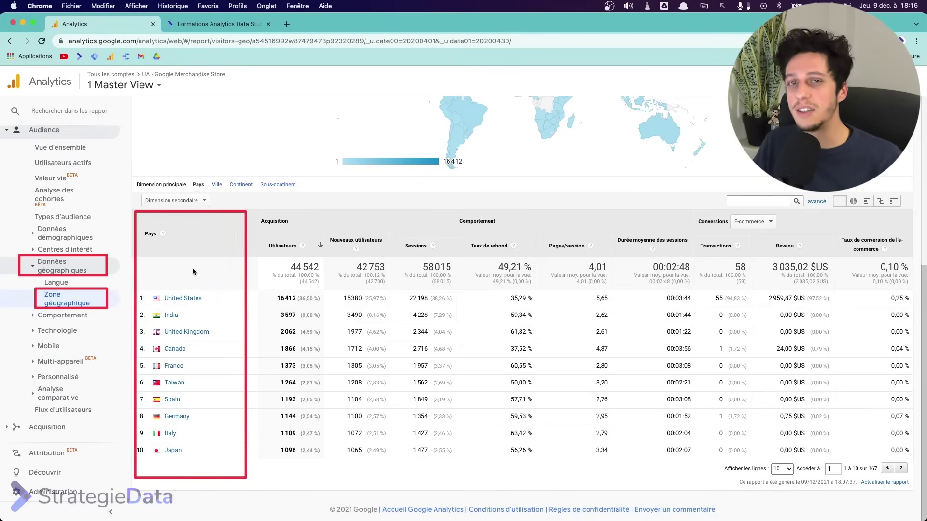
Change the geographic report's primary dimension to Ville and examine the list of cities.
scroll(193, 271, "up", 1)
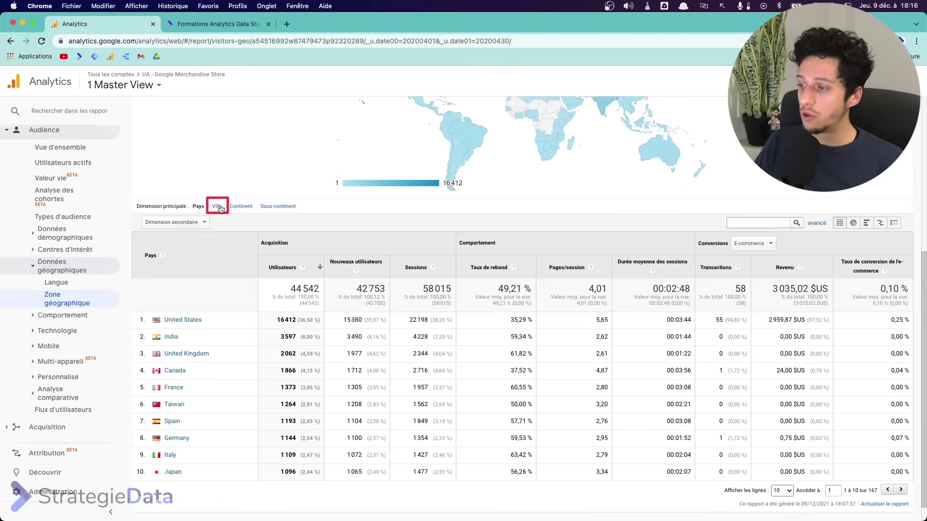
left_click(216, 207)
mouse_move(136, 237)
left_mouse_down()
mouse_move(208, 452)
mouse_move(243, 491)
left_mouse_up()
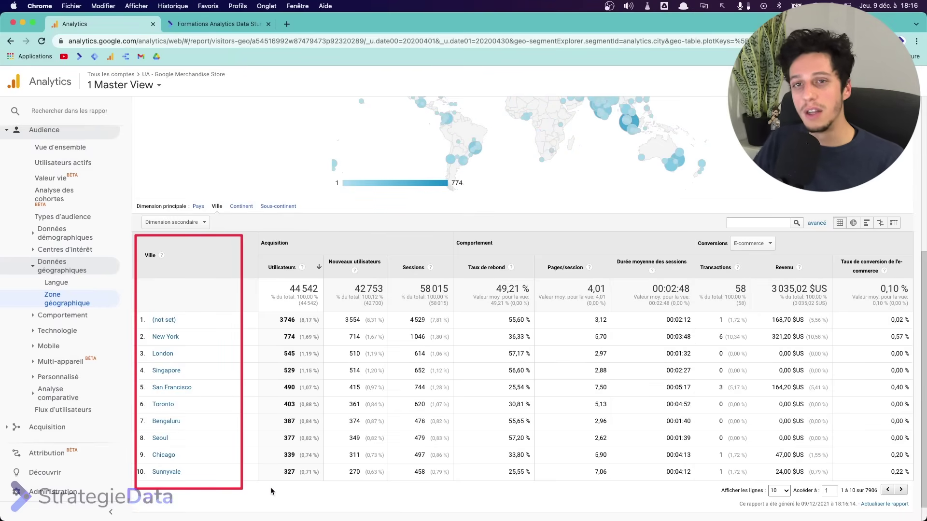
key("Escape")
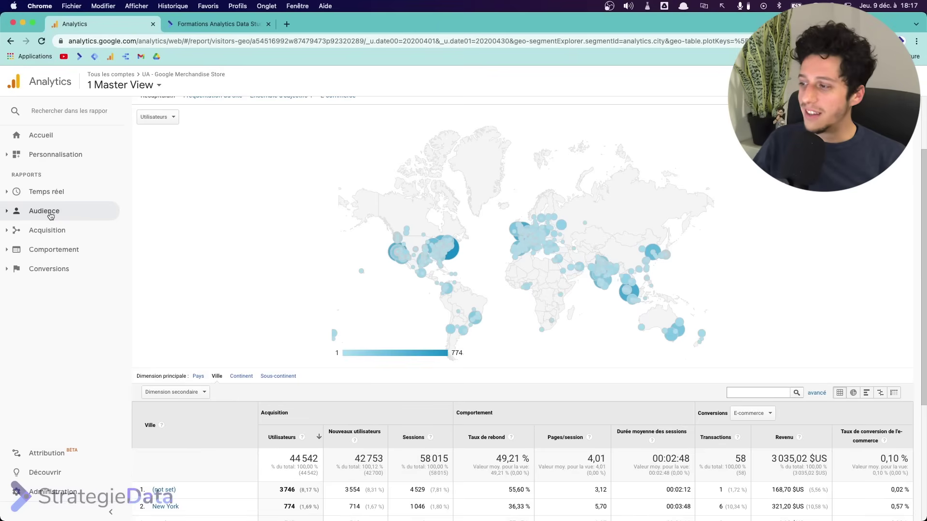
left_click(47, 212)
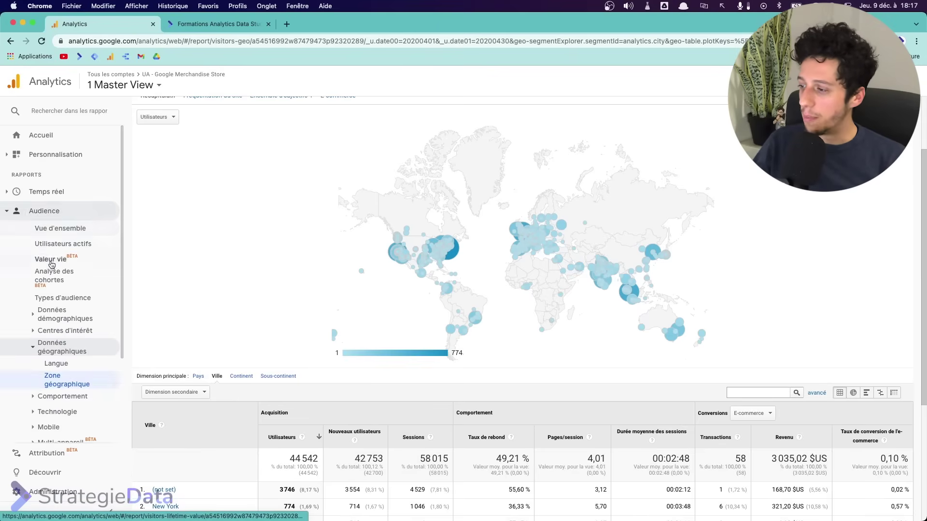
scroll(64, 261, "down", 3)
left_click(57, 282)
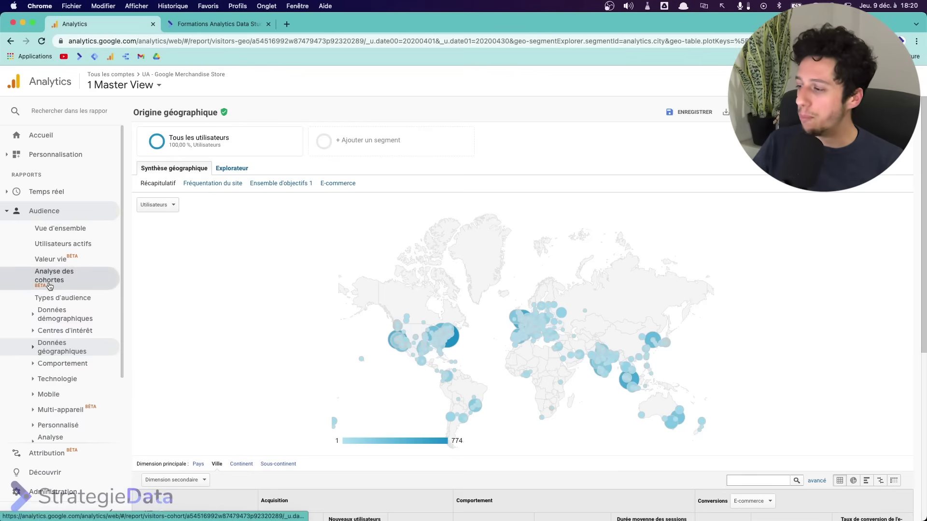
scroll(87, 290, "down", 3)
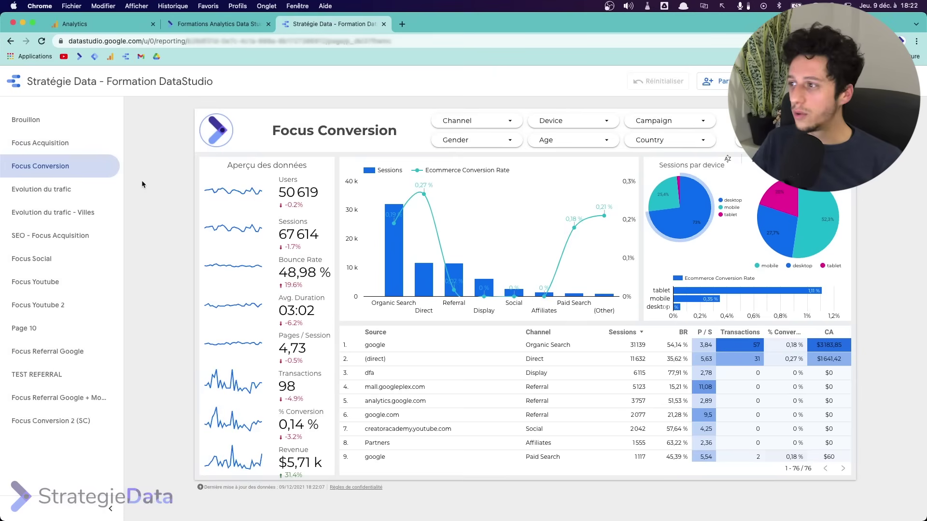
Switch back to Google Analytics, open the Langue report under Données géographiques and view its metrics table.
key("super+1")
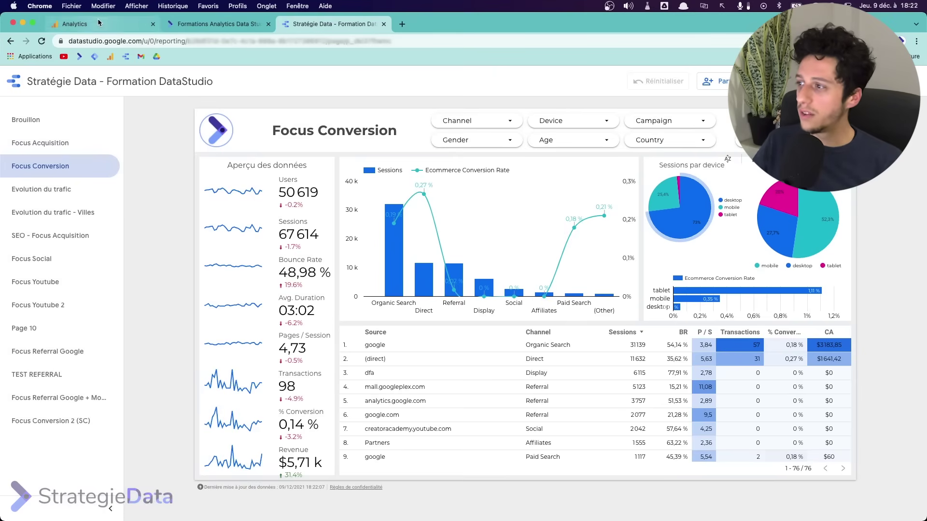
left_click(63, 265)
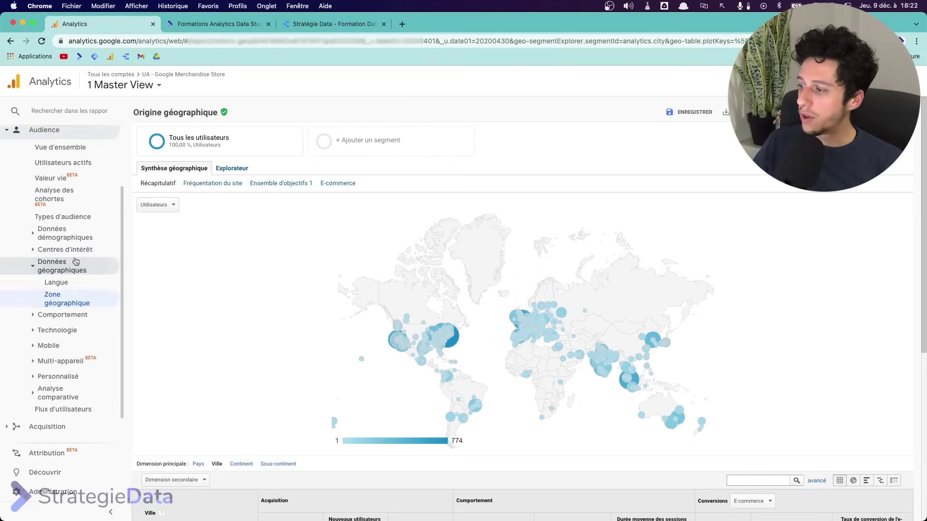
left_click(62, 284)
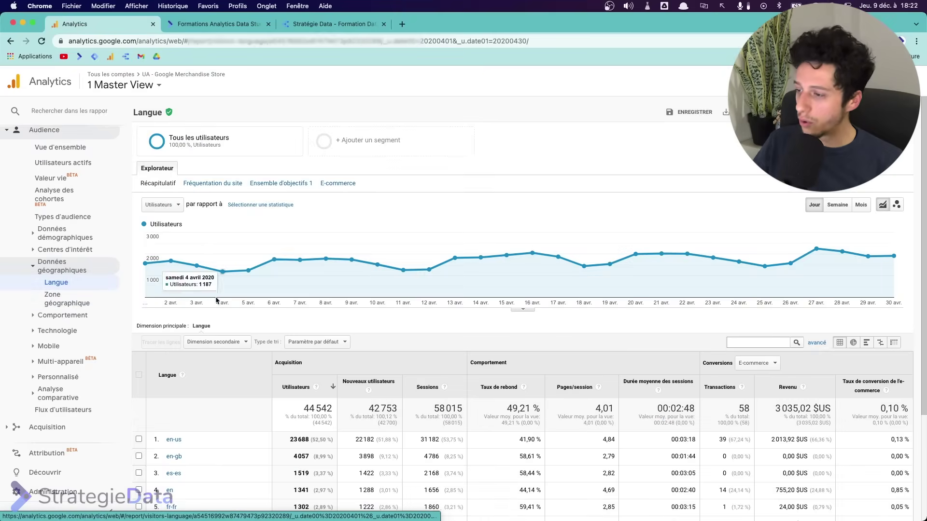
scroll(222, 304, "down", 3)
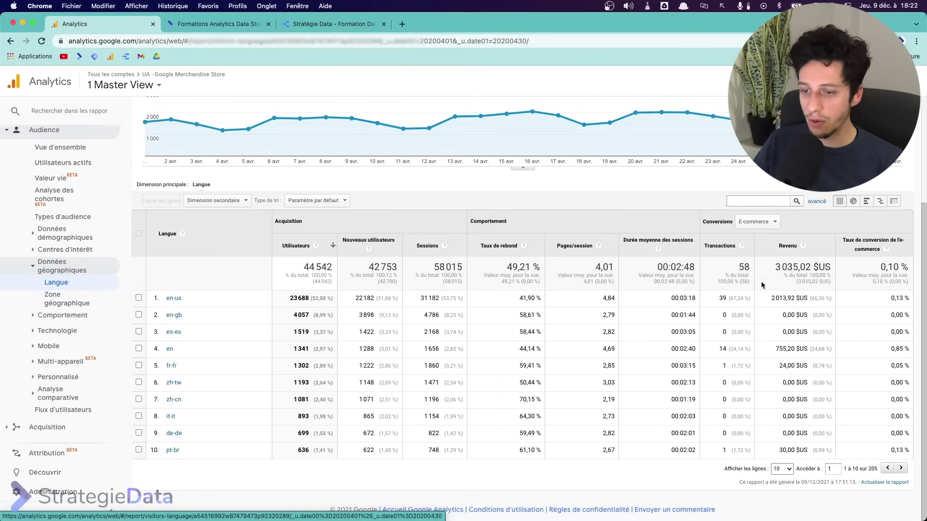
View the Zone géographique report, then open the Mobile overview and examine the metrics of its desktop row.
left_click(66, 298)
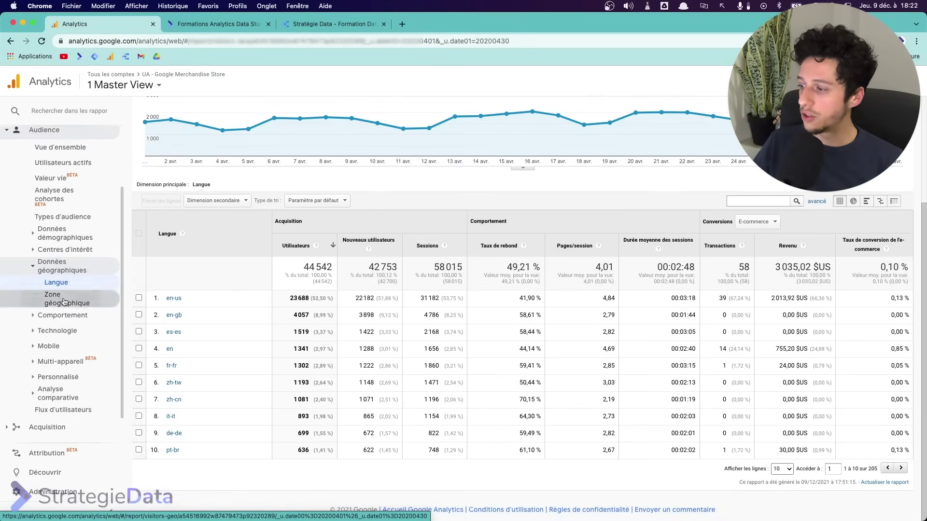
scroll(226, 430, "down", 5)
left_click(95, 317)
scroll(95, 317, "down", 3)
left_click(65, 322)
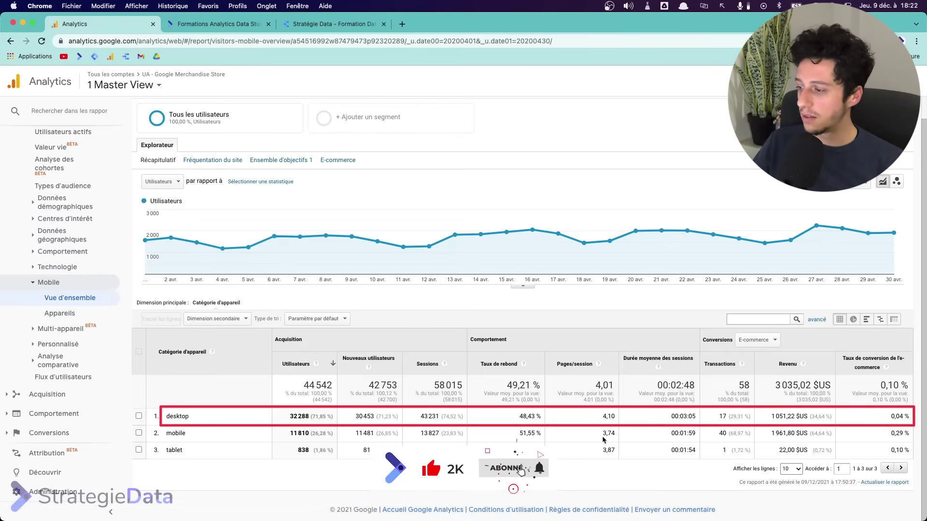
Switch to the Stratégie Data website, browse its training courses and open the free Formation Data Studio Débutant.
key("super+3")
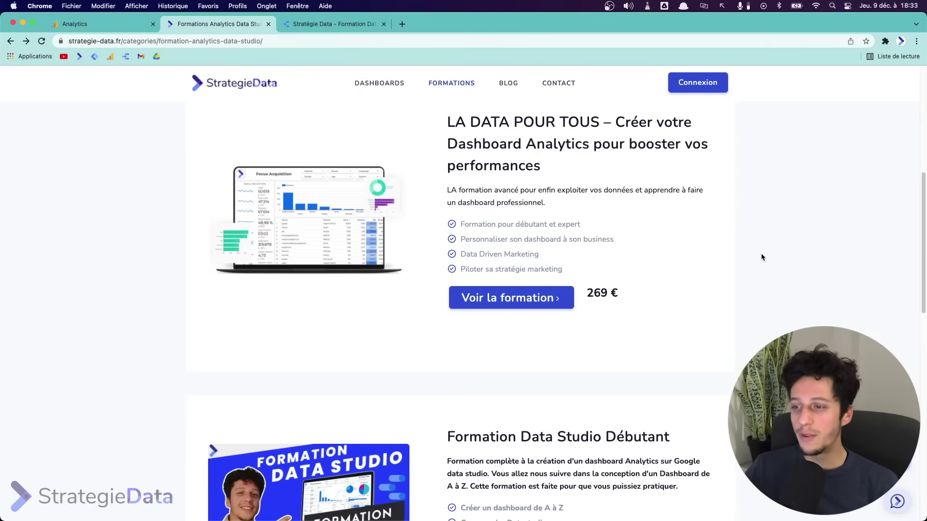
scroll(766, 270, "down", 1)
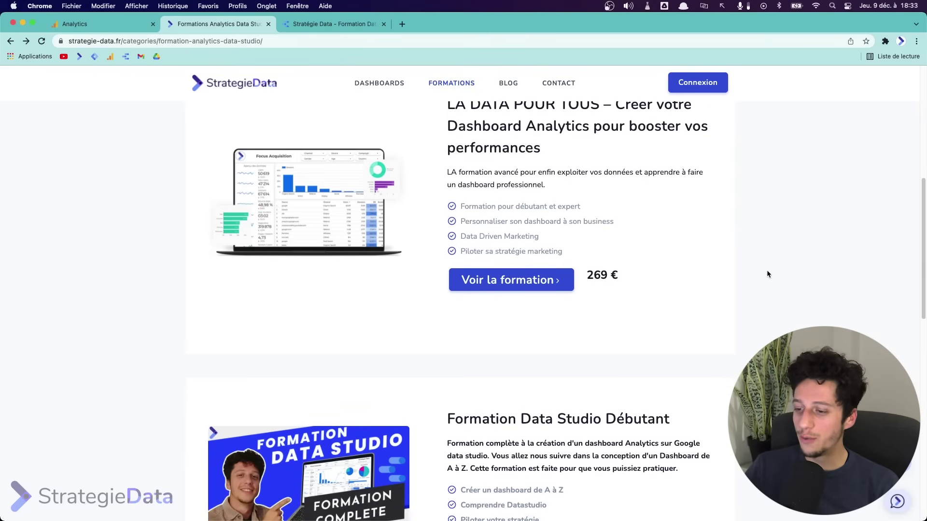
scroll(767, 271, "down", 3)
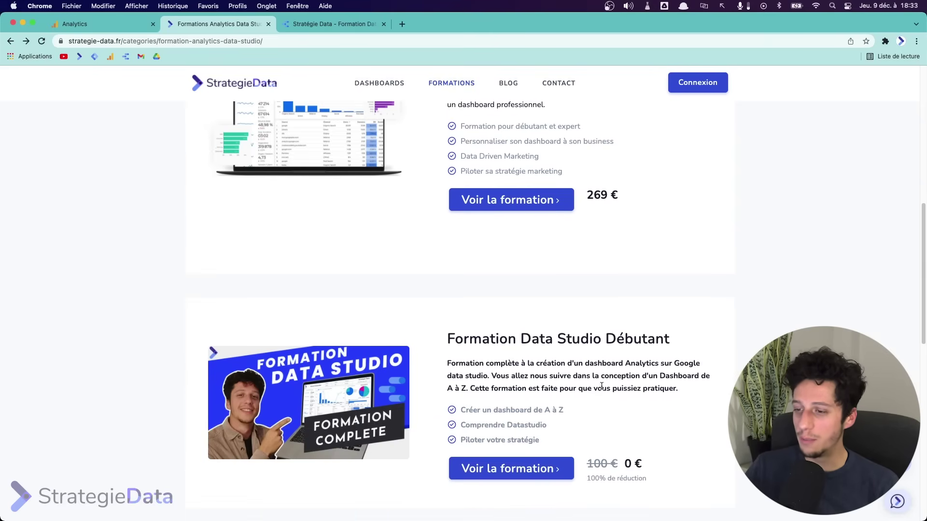
scroll(663, 283, "up", 5)
scroll(760, 248, "down", 5)
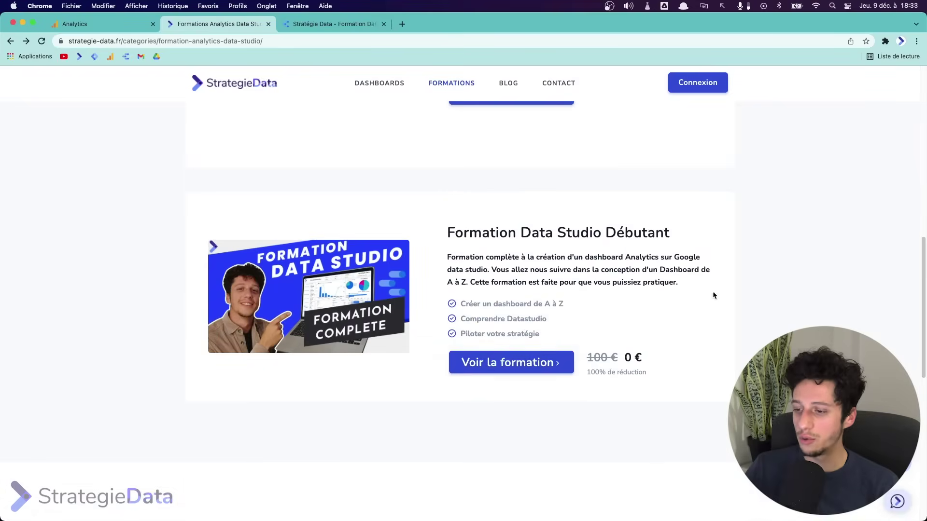
left_click(511, 363)
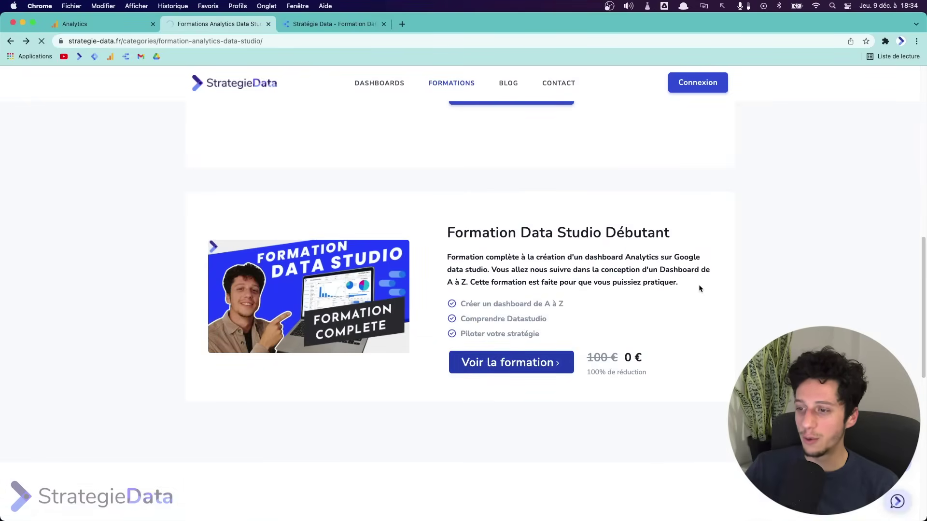
Register for the free course with the contact e-mail, accept the privacy policy, and view the course's first module.
left_click(433, 252)
left_click(355, 326)
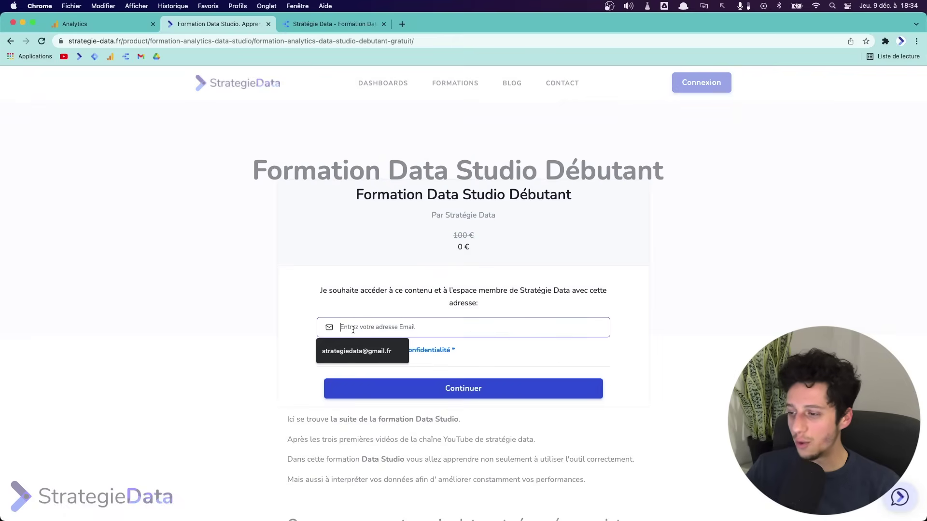
left_click(365, 351)
left_click(320, 350)
left_click(418, 390)
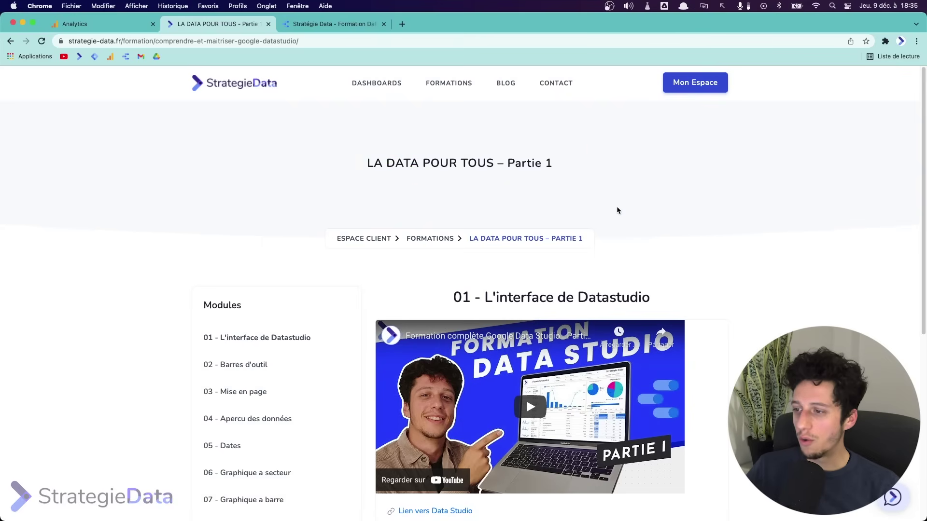
scroll(617, 210, "down", 4)
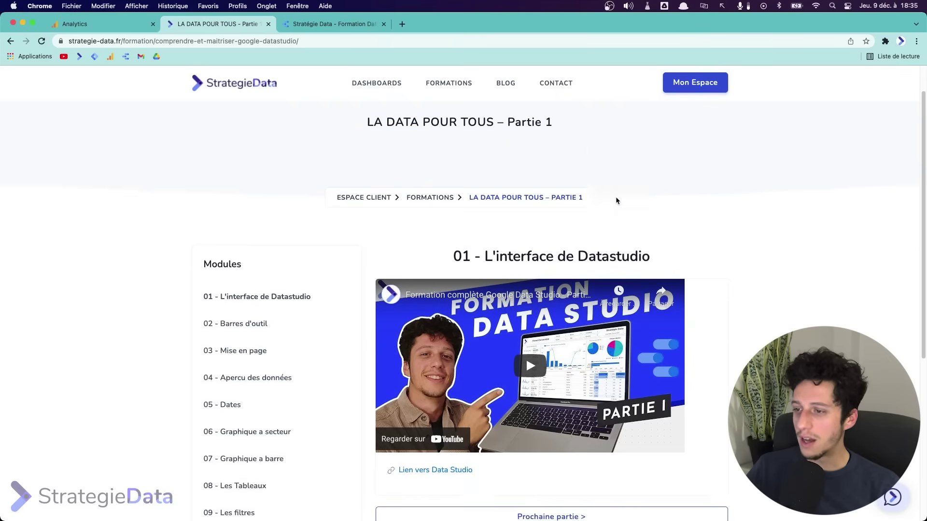